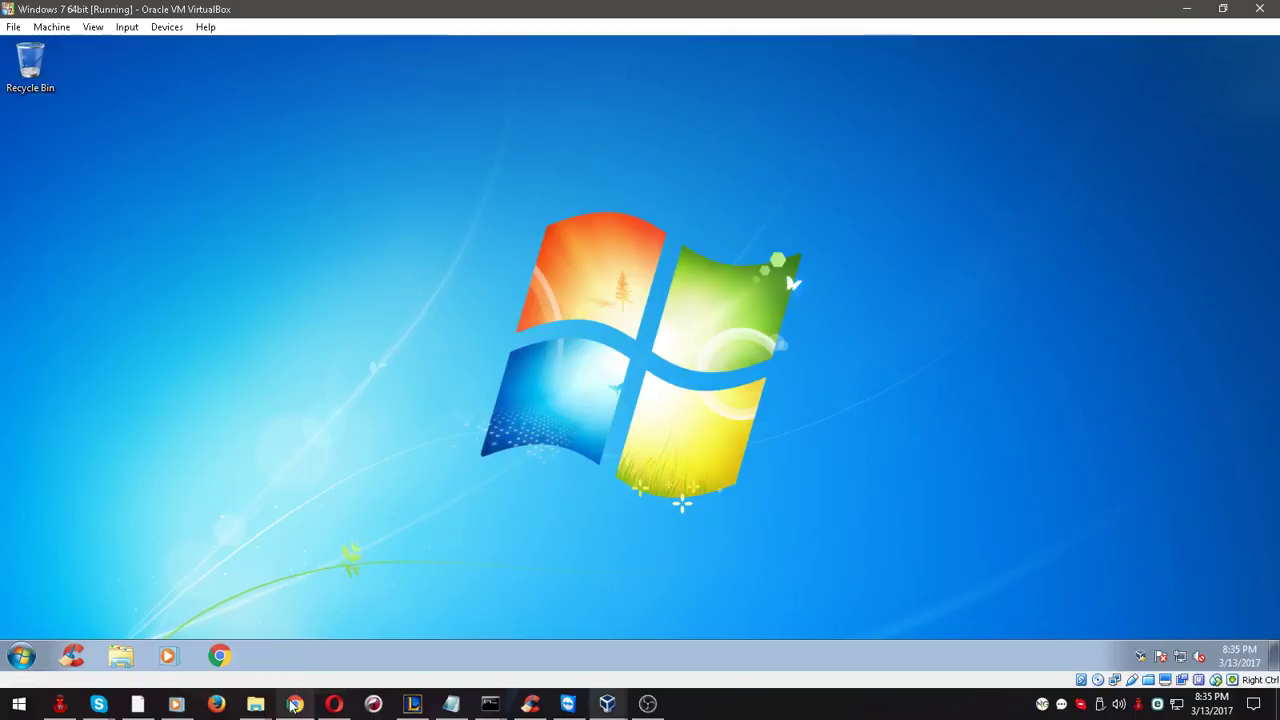
Switch from the Windows 7 VM to the Facebook note with the ManyCam download links
left_click(295, 704)
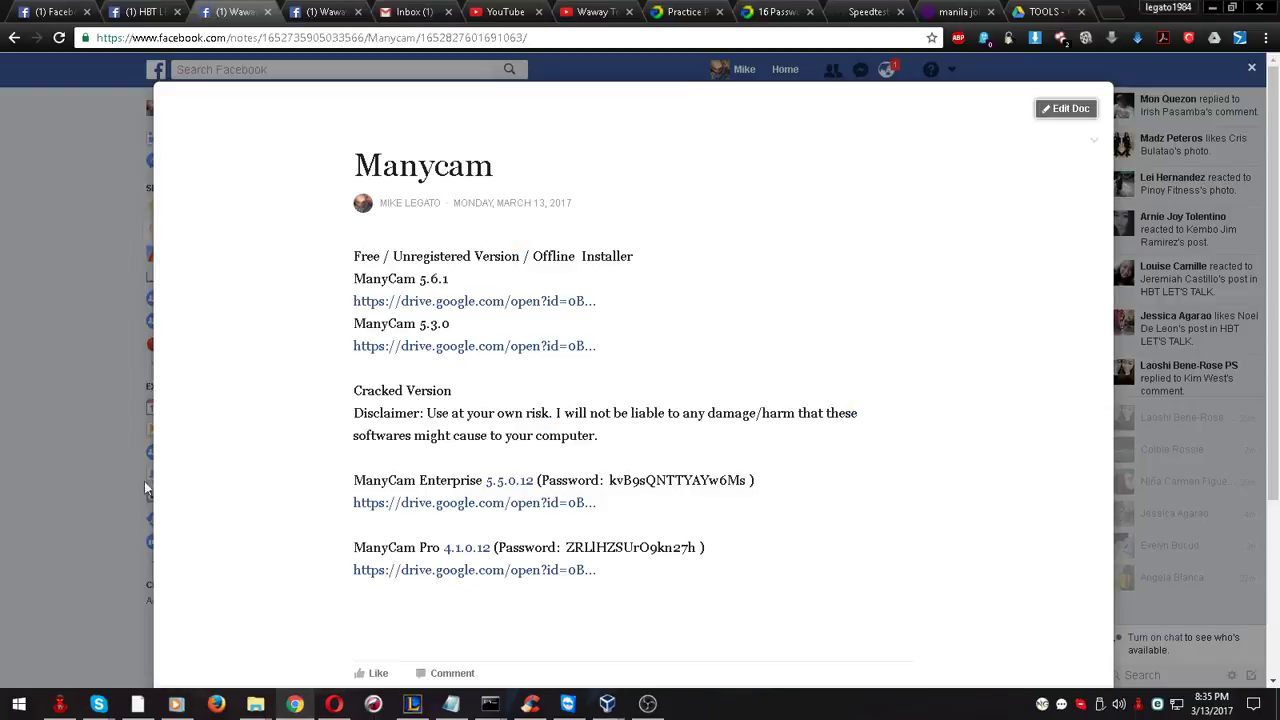
Copy the Drive link address for ManyCam Enterprise 5.5.0.12 from the Facebook note
left_click_drag(755, 481, 345, 474)
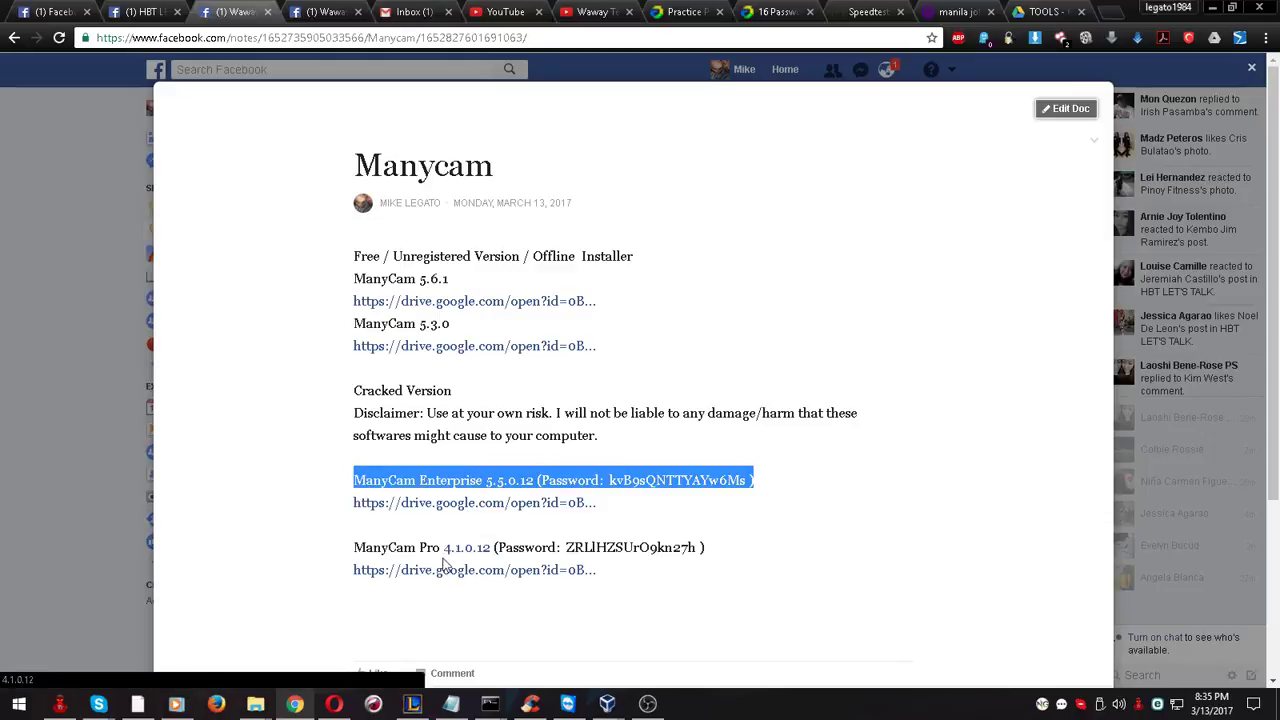
right_click(437, 507)
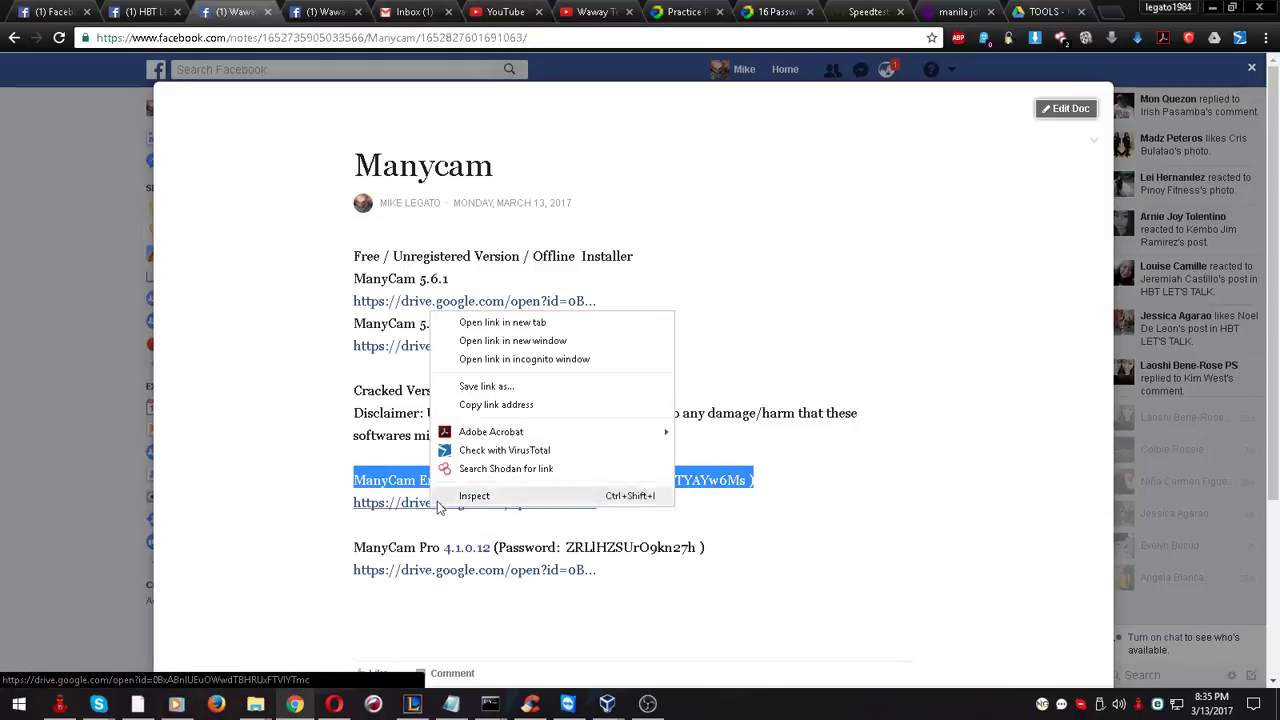
left_click(510, 405)
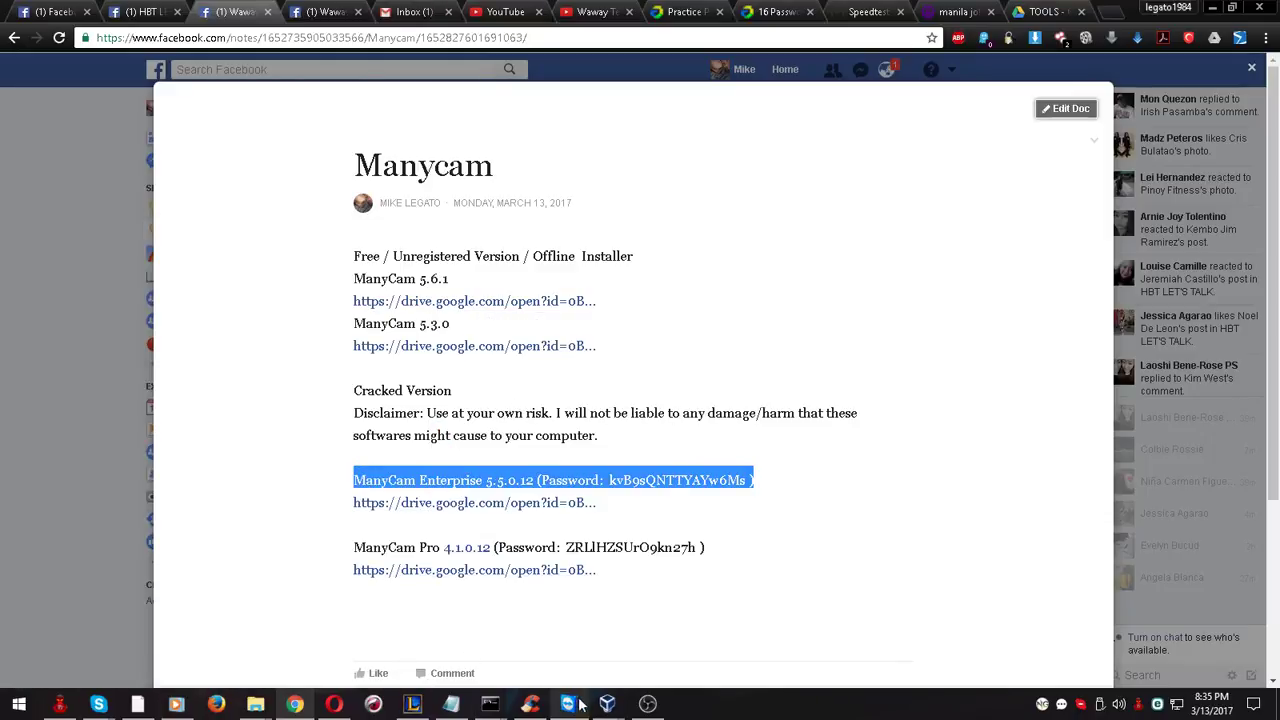
Return to the Windows 7 VM and launch Google Chrome there
mouse_move(607, 704)
left_click(697, 628)
left_click(212, 660)
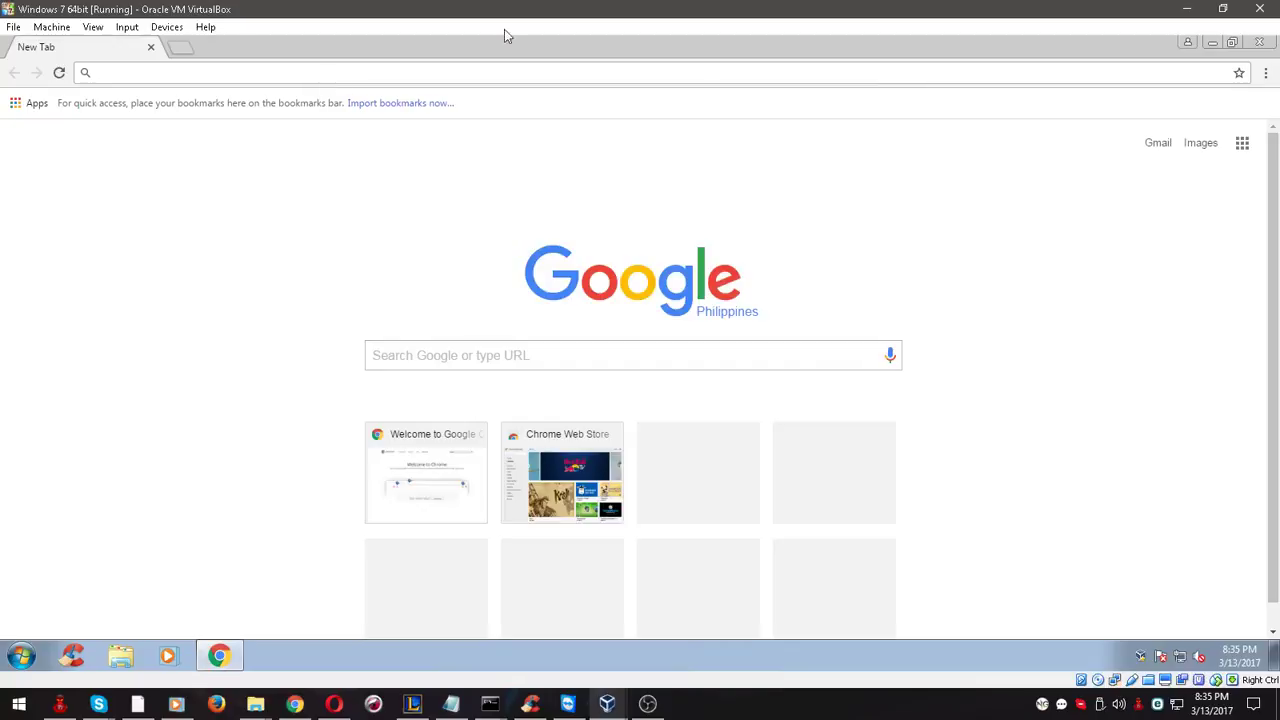
Open the pasted Drive link and download ManyCam Enterprise 5.5.0.12.rar despite the scan warning
key("Return")
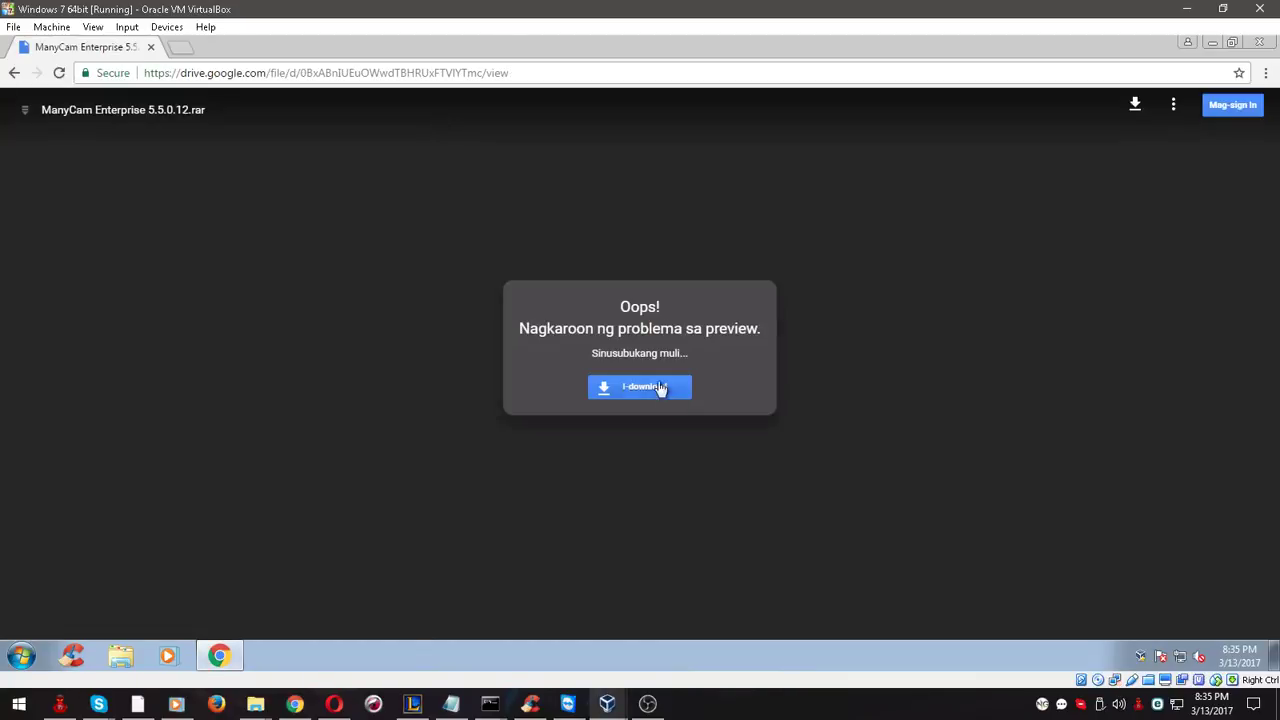
left_click(643, 396)
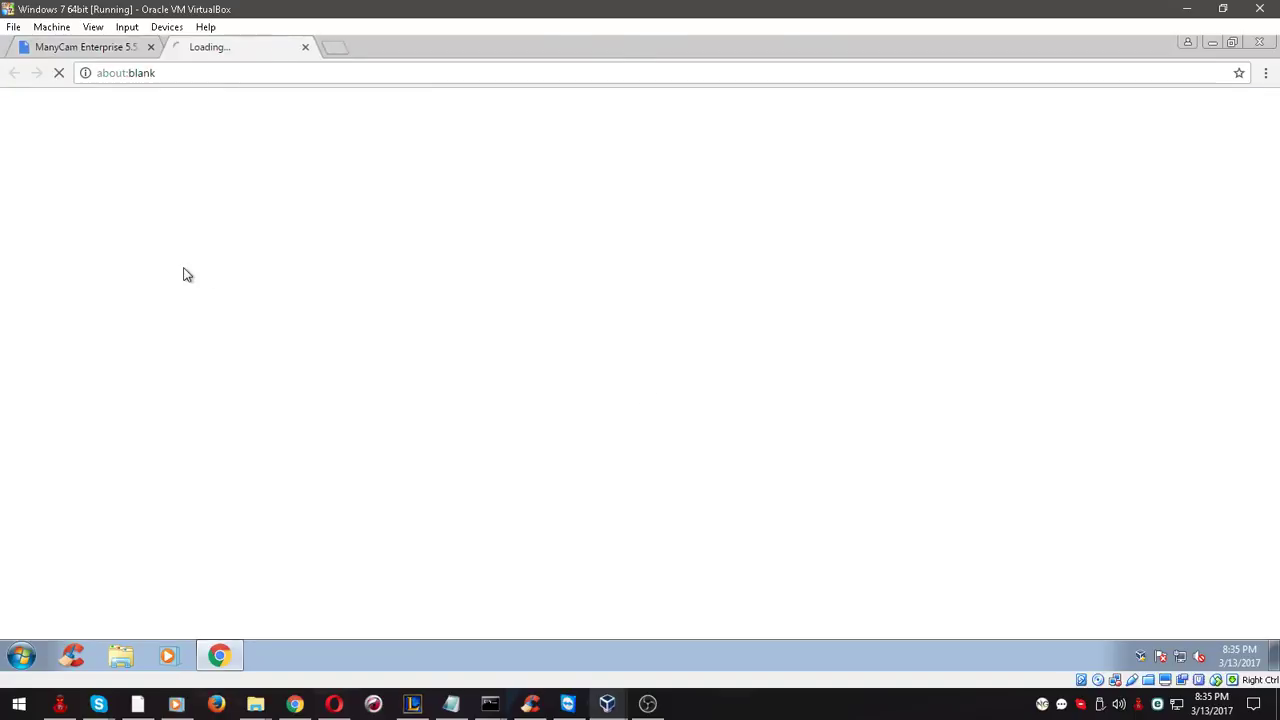
left_click(540, 265)
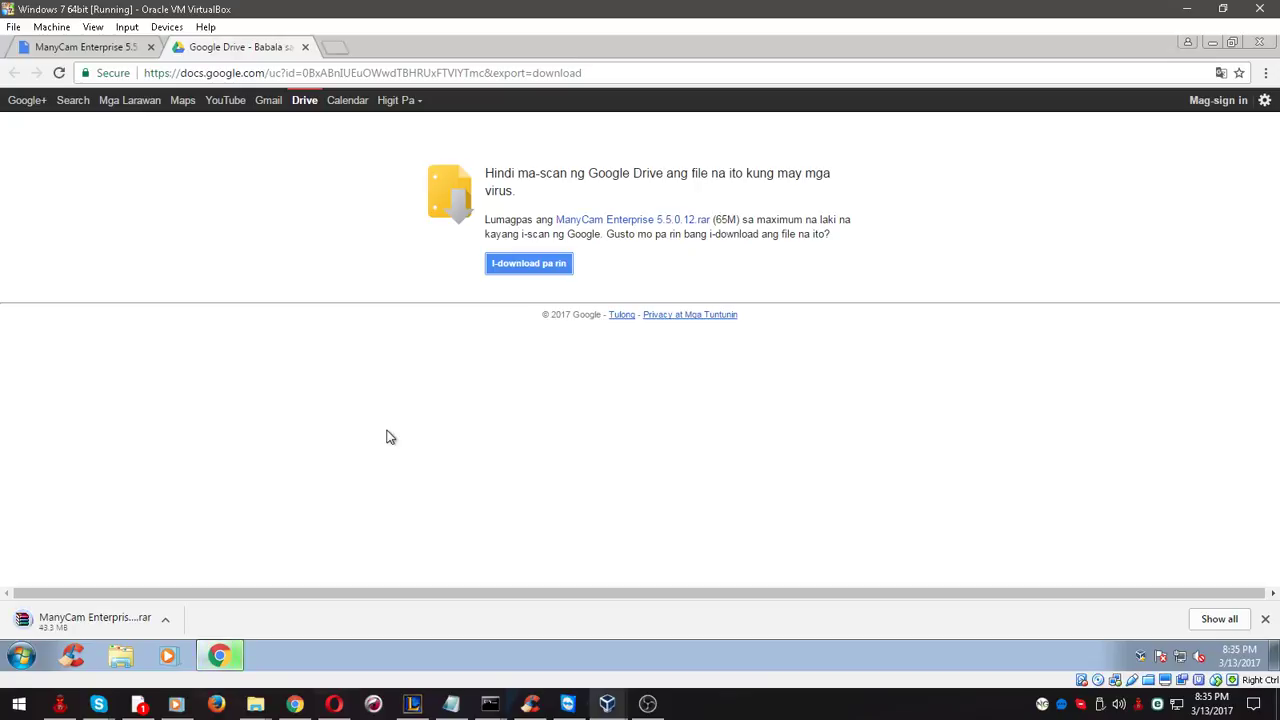
left_click(138, 704)
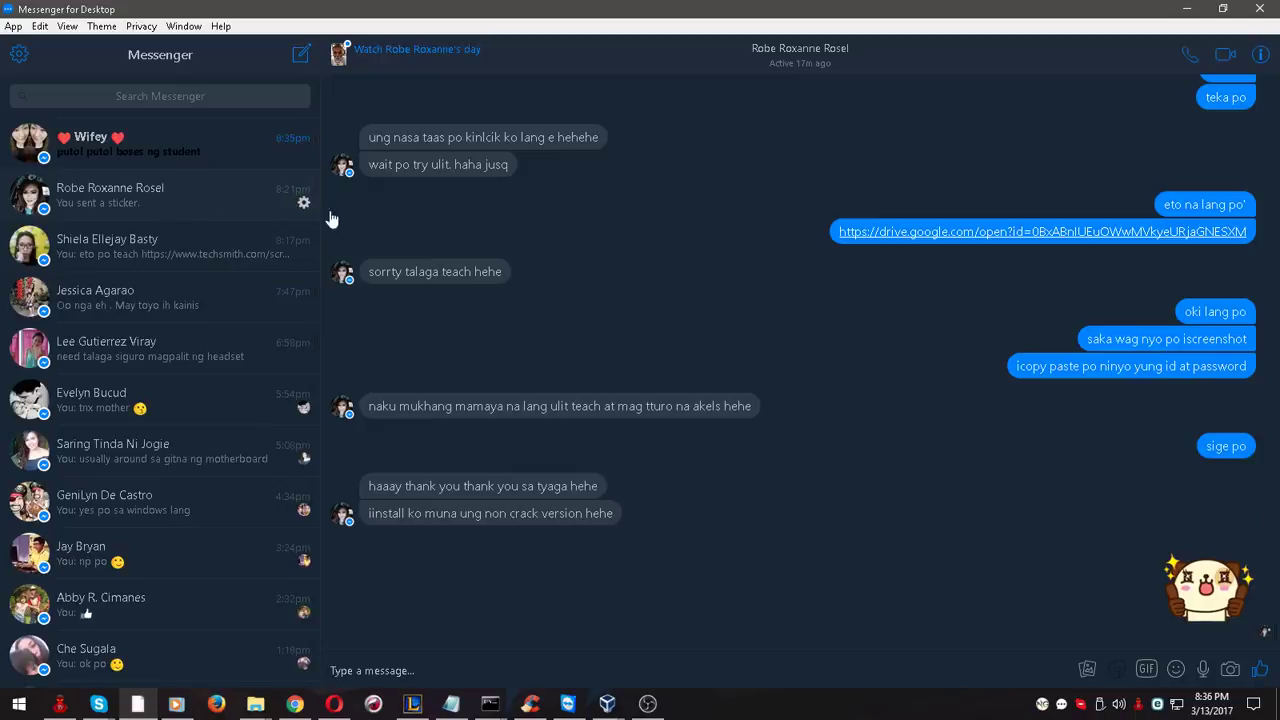
left_click(1187, 9)
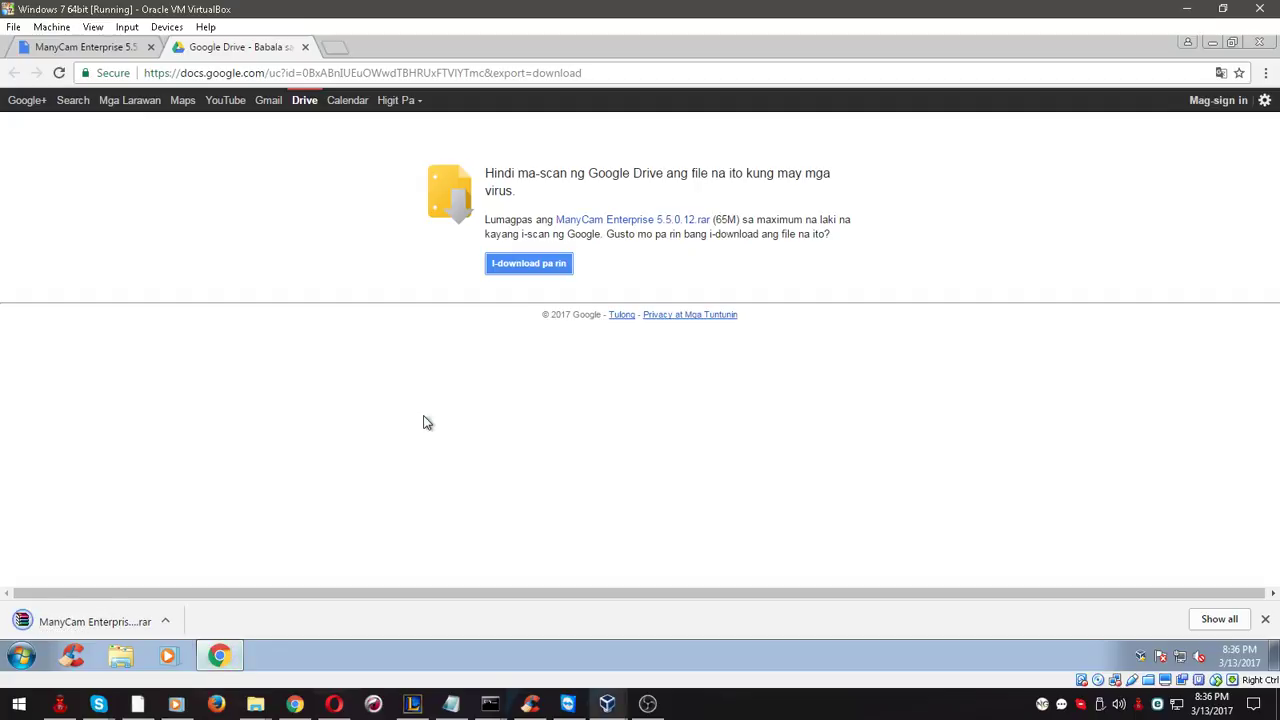
Show the finished ManyCam Enterprise 5.5.0.12 download in its folder
left_click(121, 656)
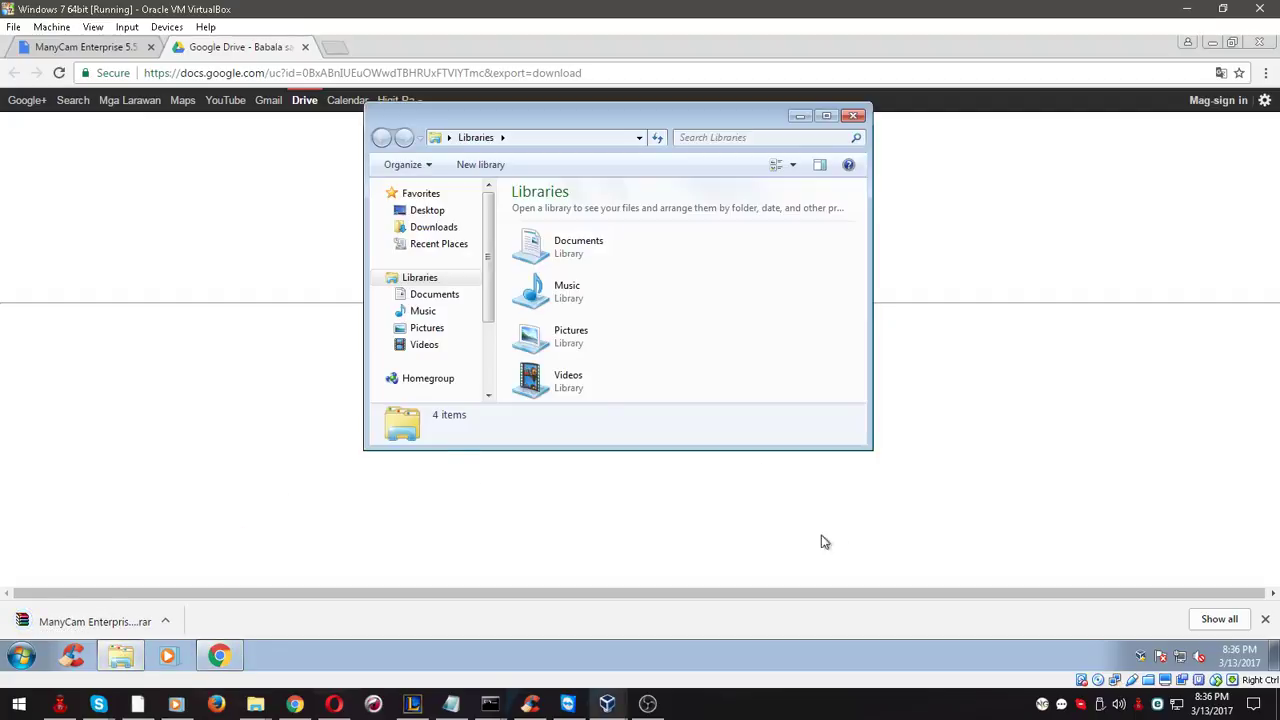
left_click(824, 541)
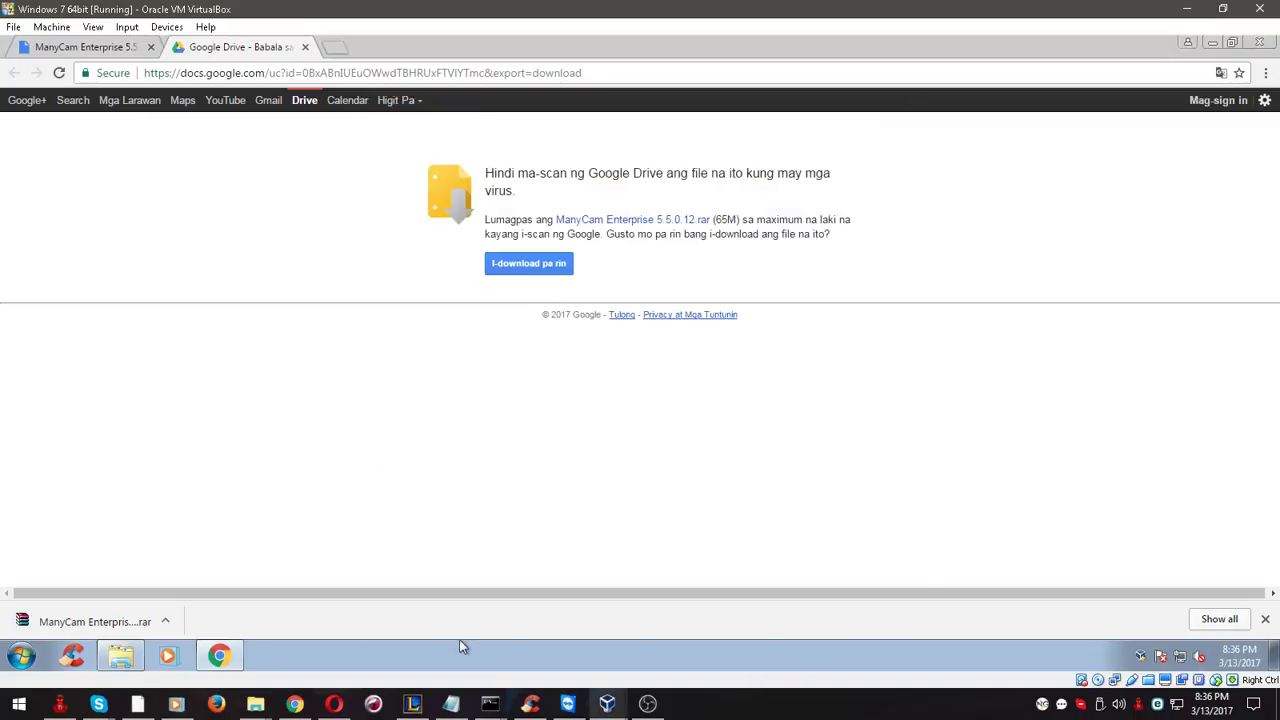
left_click(172, 626)
left_click(206, 571)
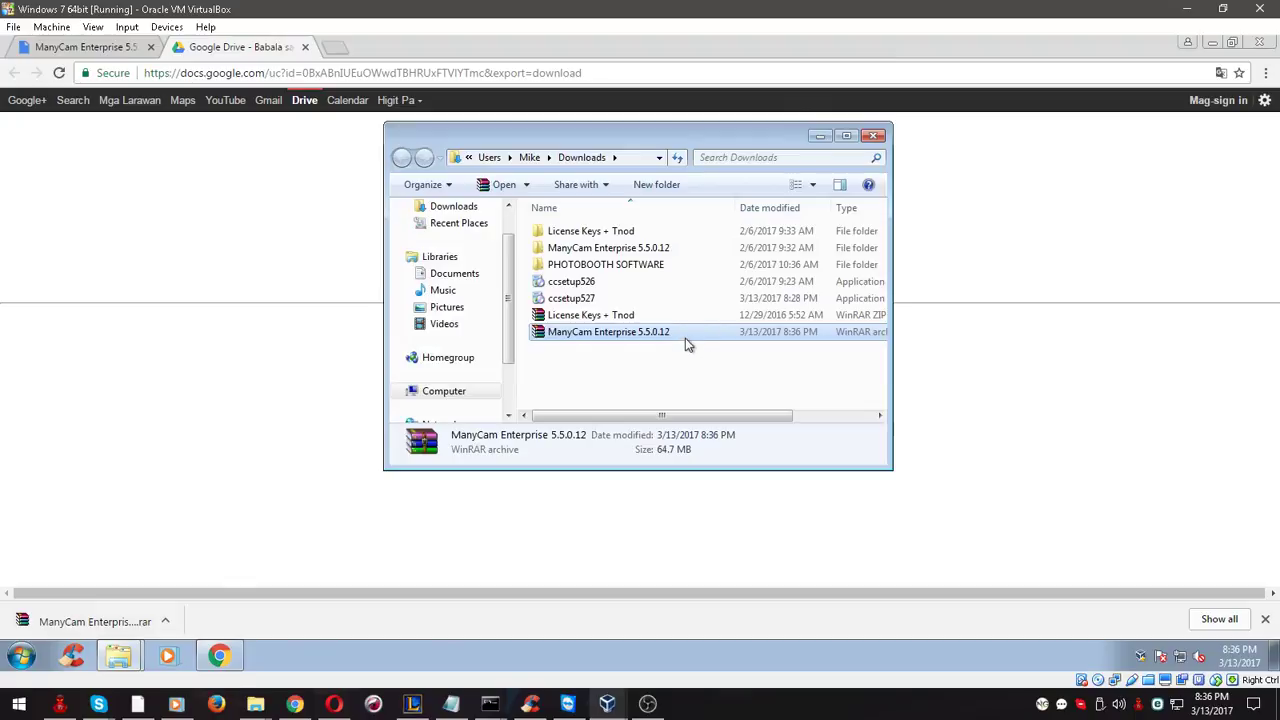
Close Downloads and Libraries, minimize Chrome, and select the archive on the desktop
left_click(872, 137)
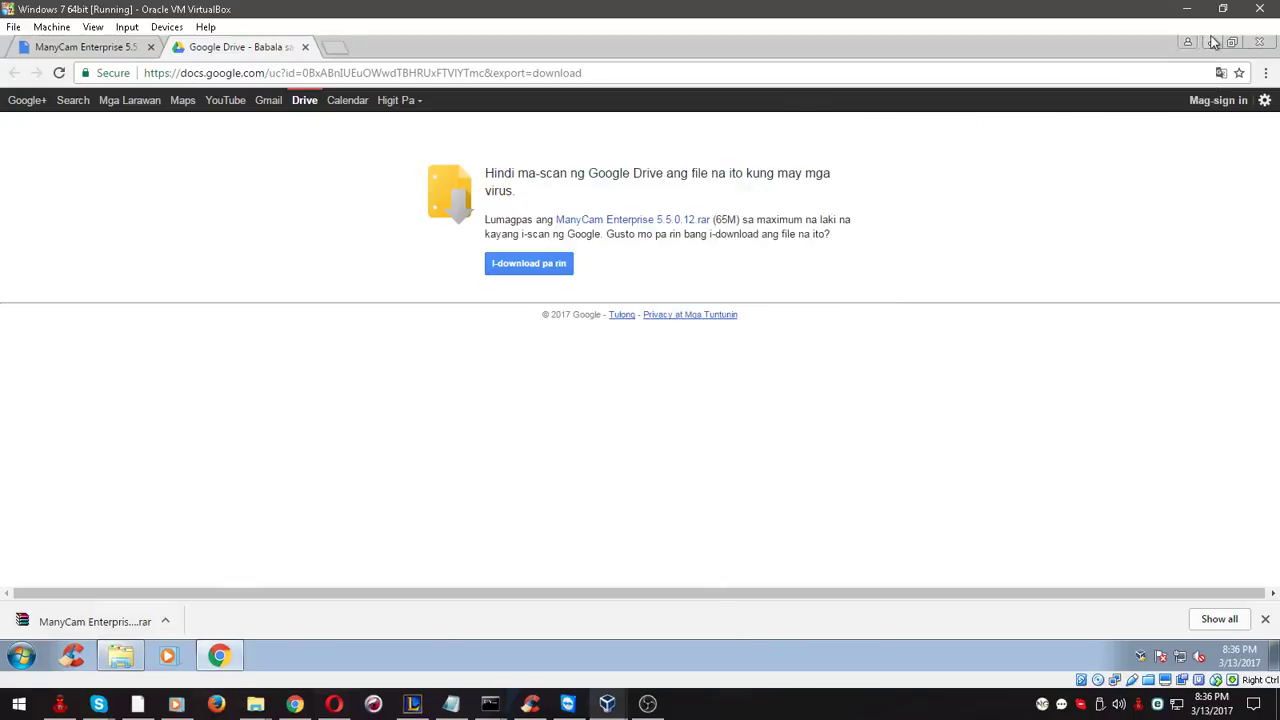
left_click(1211, 42)
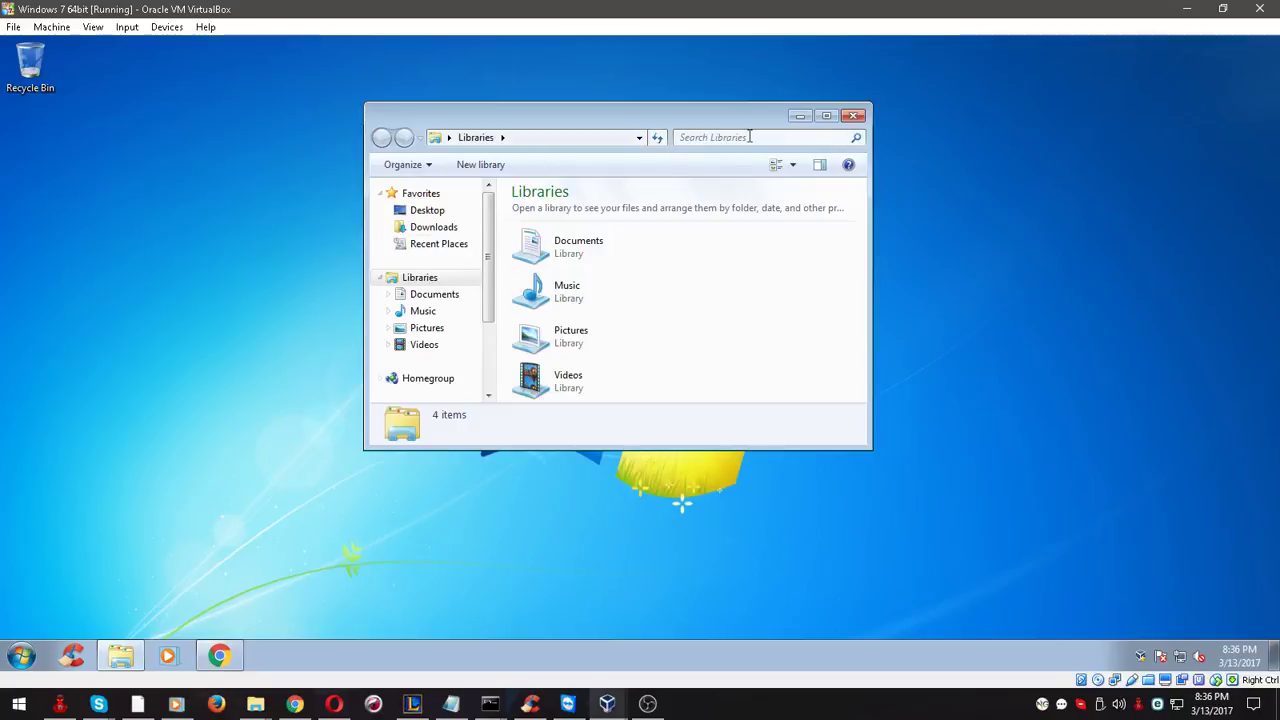
left_click(854, 117)
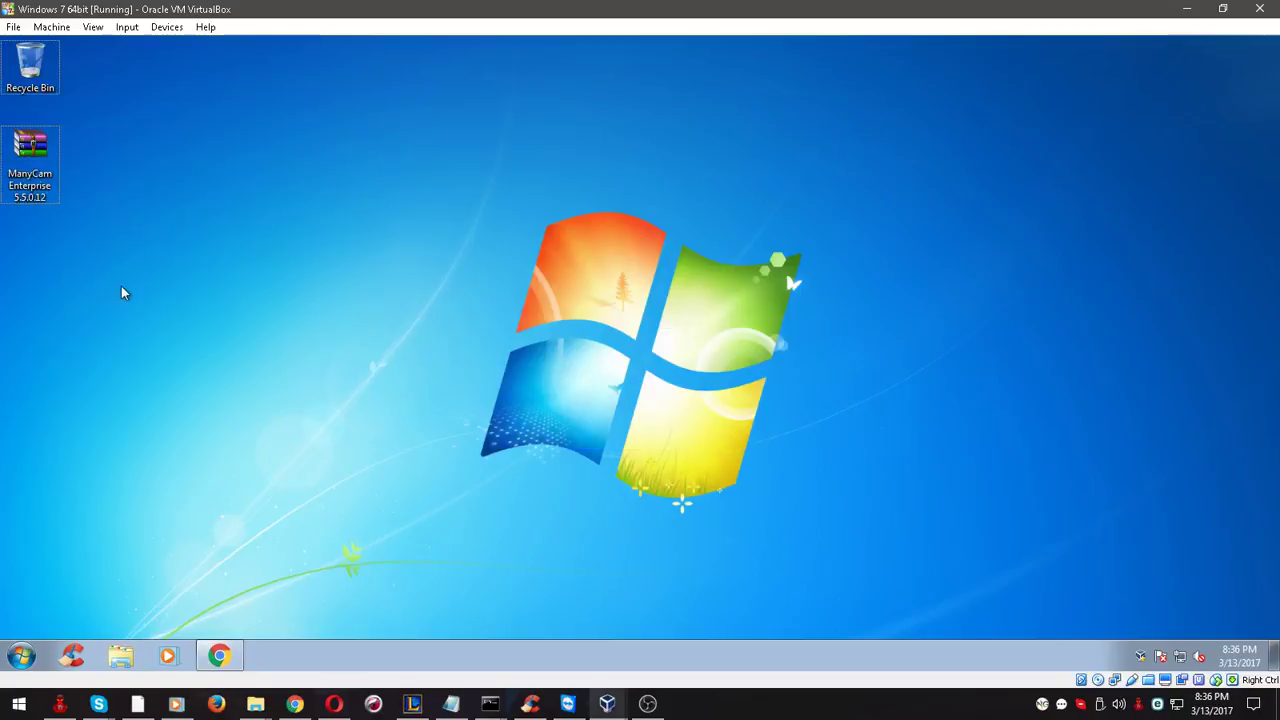
left_click(51, 177)
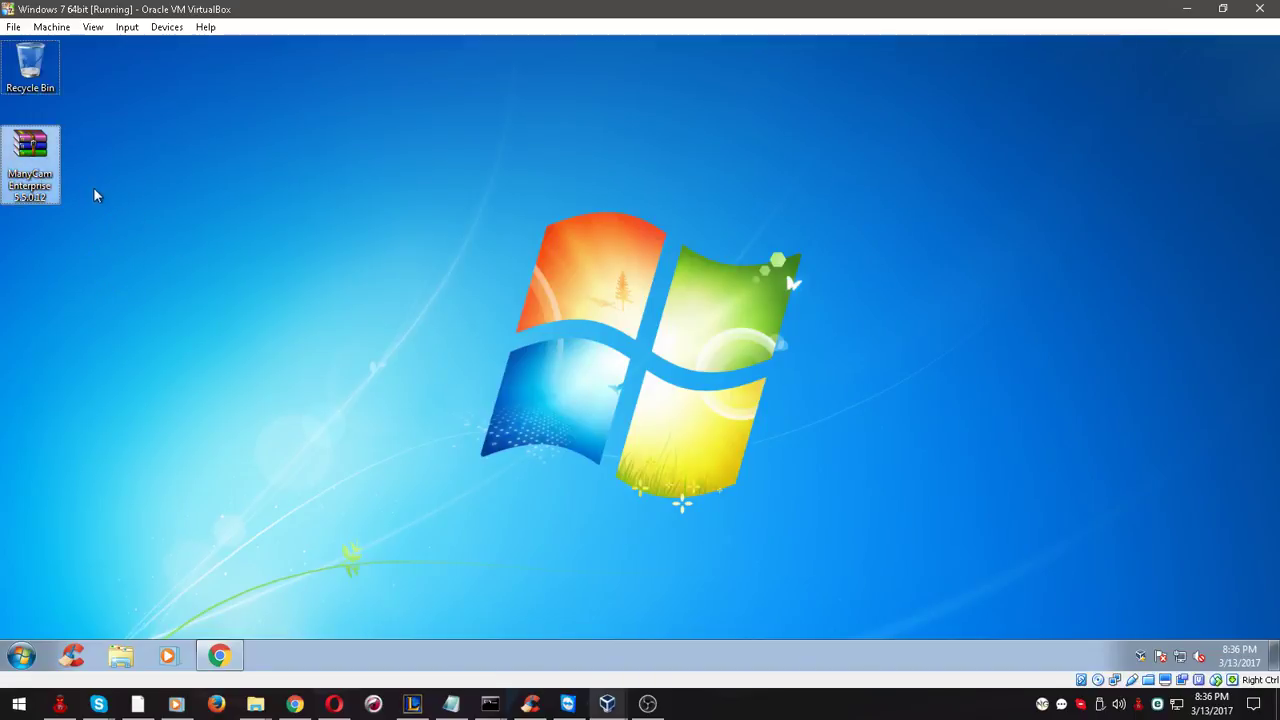
Extract the ManyCam archive here, using the password copied from the Facebook note
right_click(45, 166)
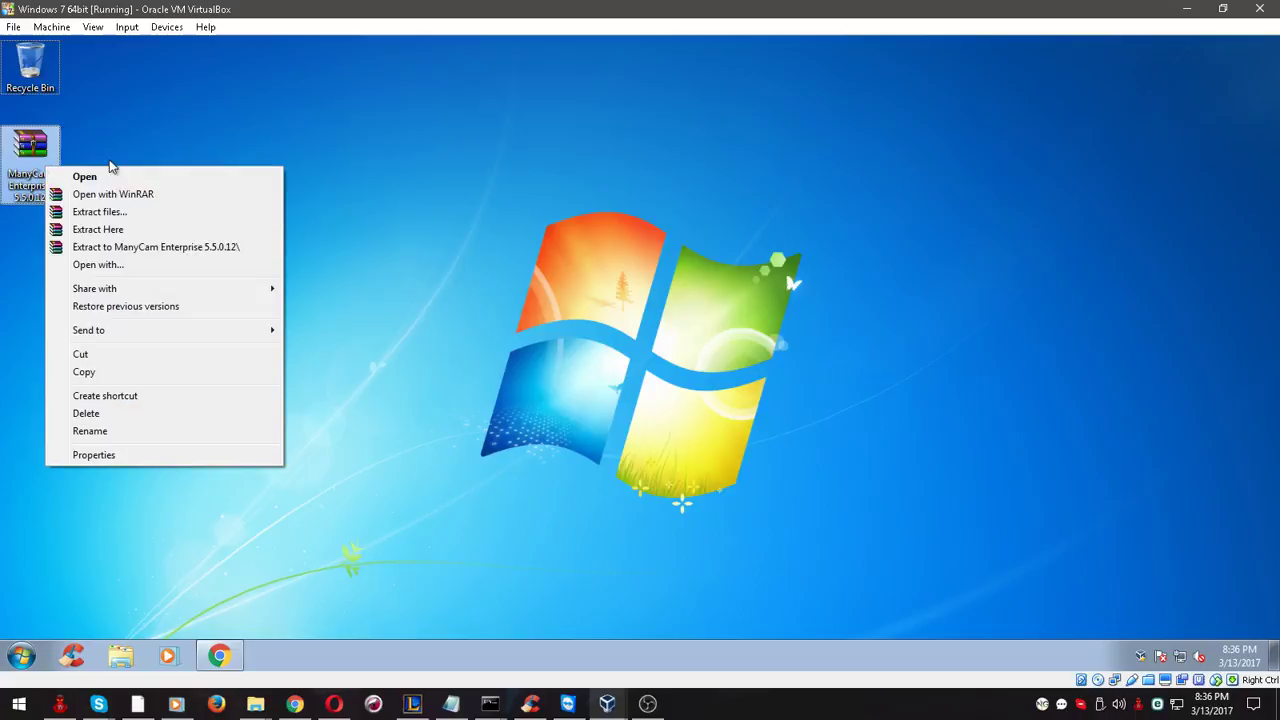
left_click(120, 229)
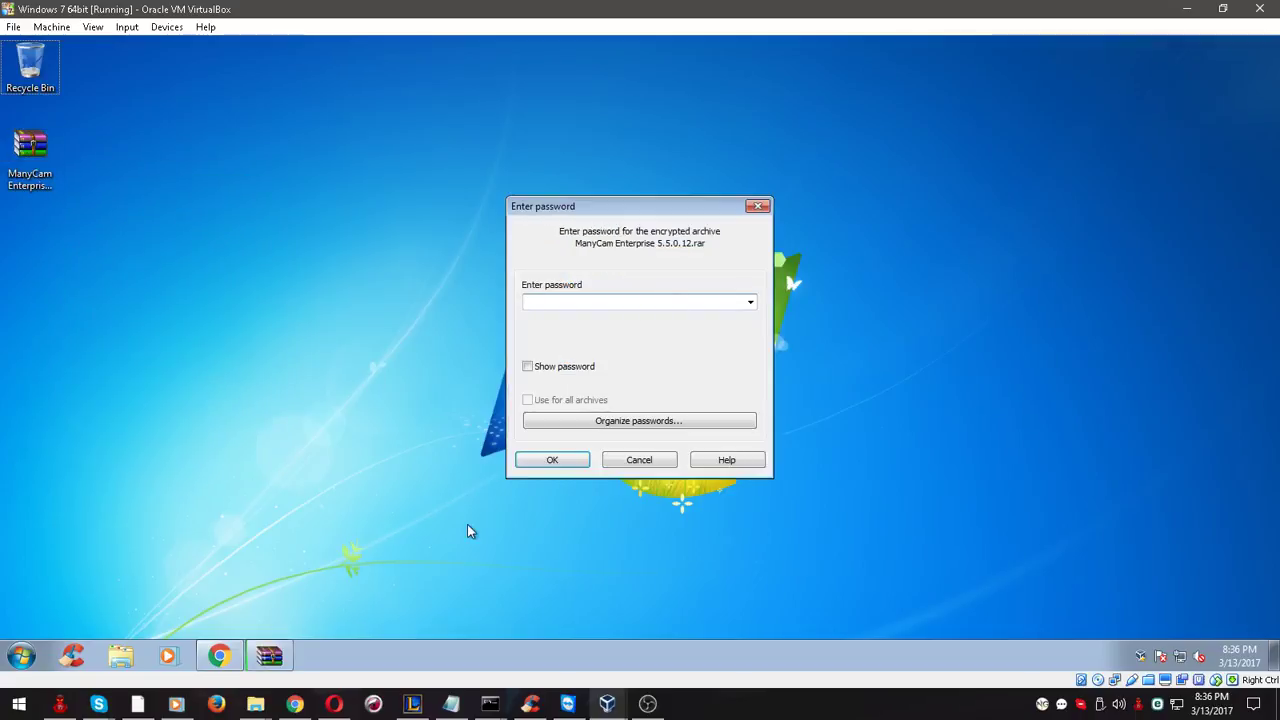
left_click(295, 704)
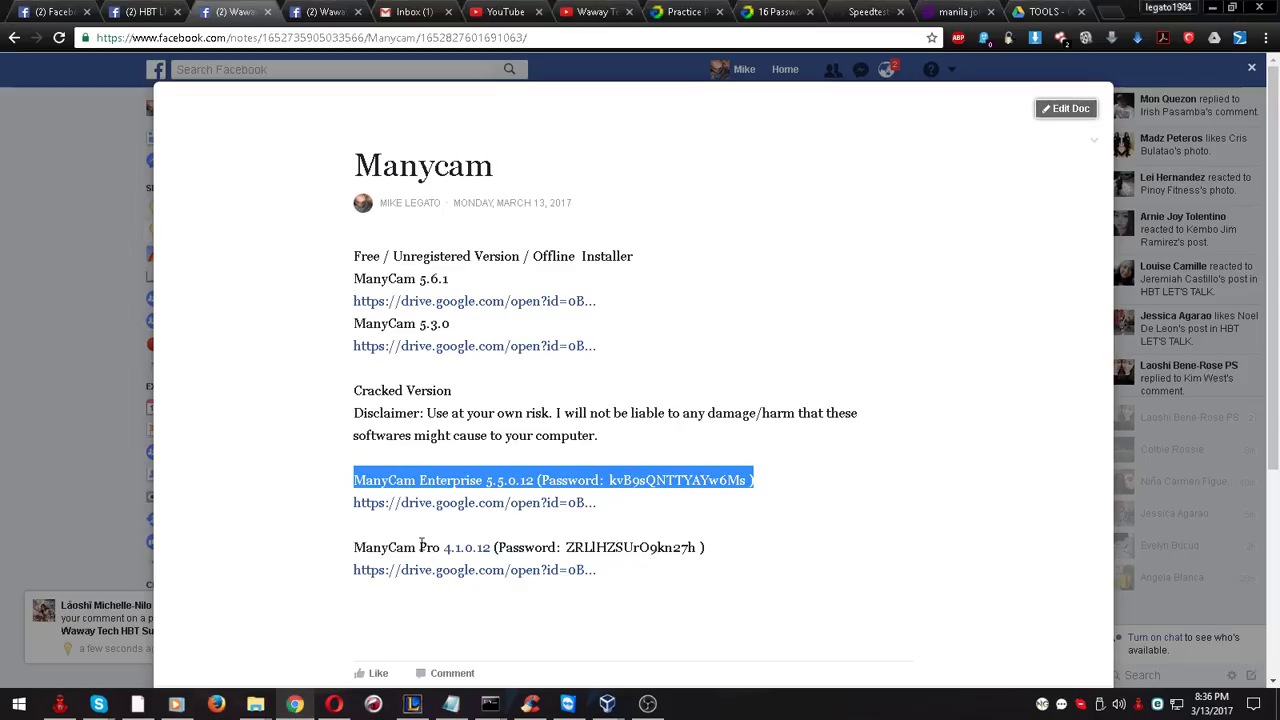
left_click(735, 477)
left_click_drag(749, 481, 627, 472)
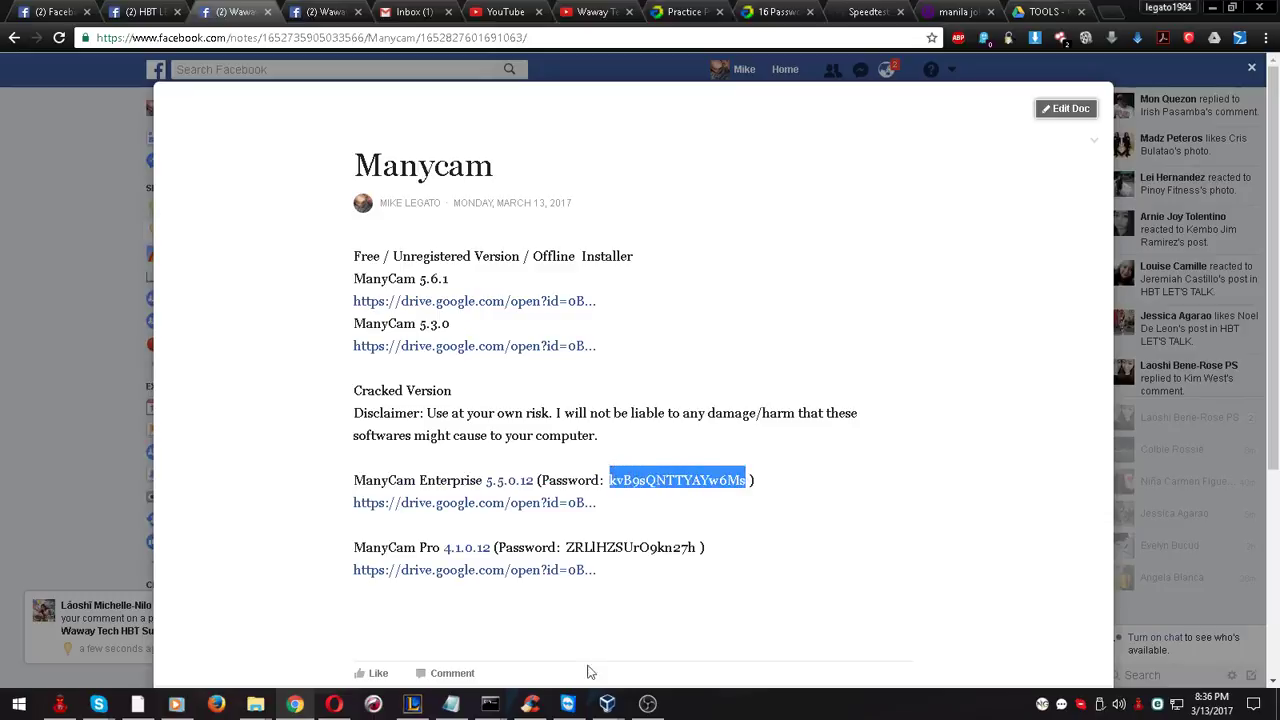
left_click(607, 704)
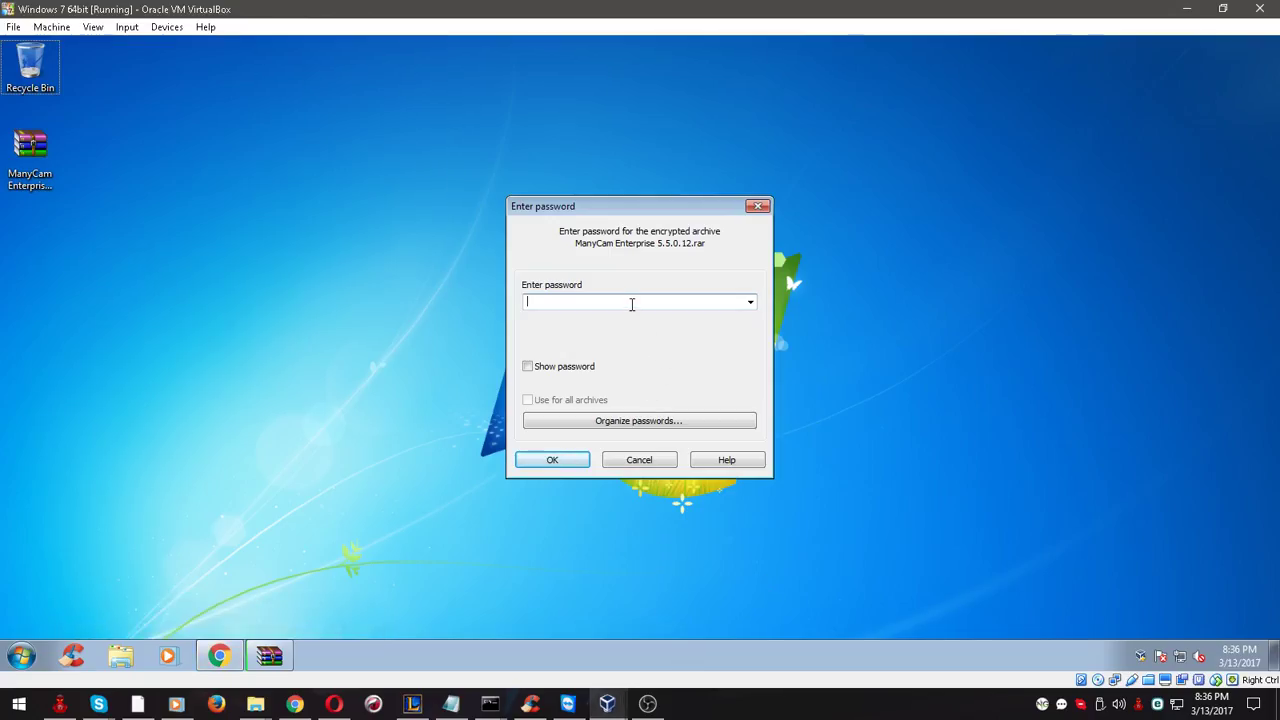
key("ctrl+v")
left_click(556, 460)
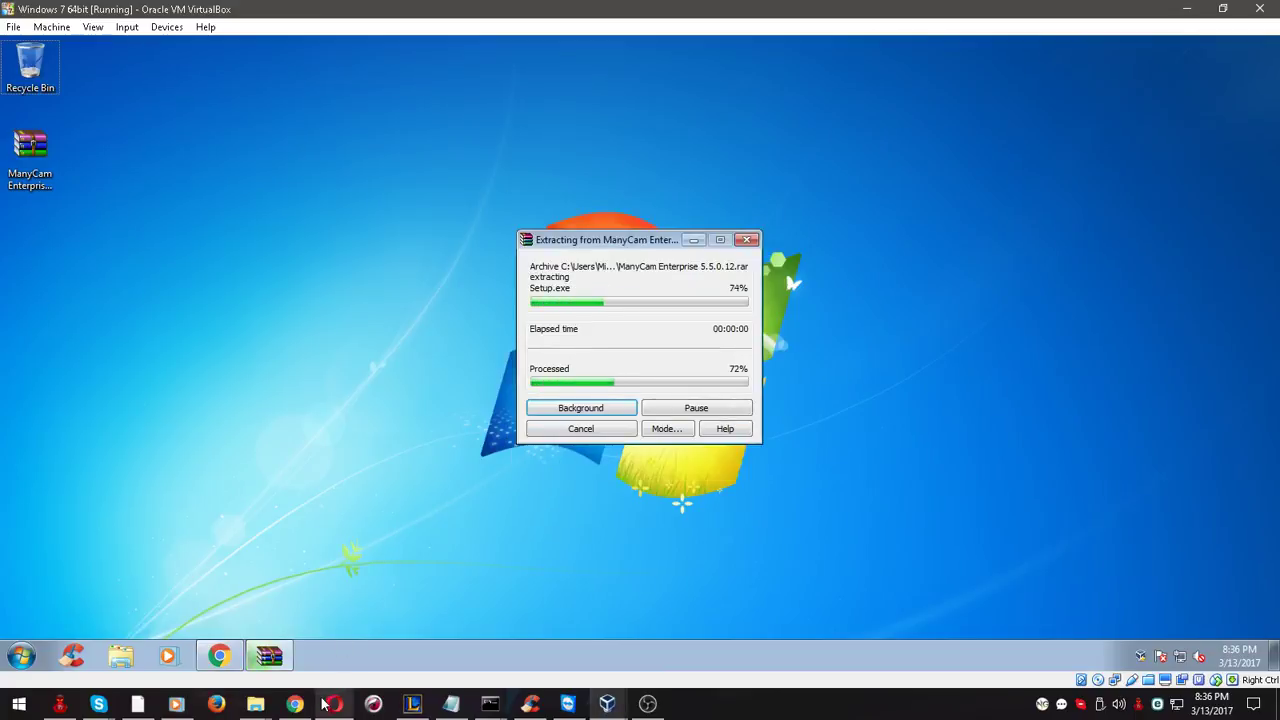
Check the ping command window, then return to the Windows 7 VM
mouse_move(490, 704)
left_click(410, 625)
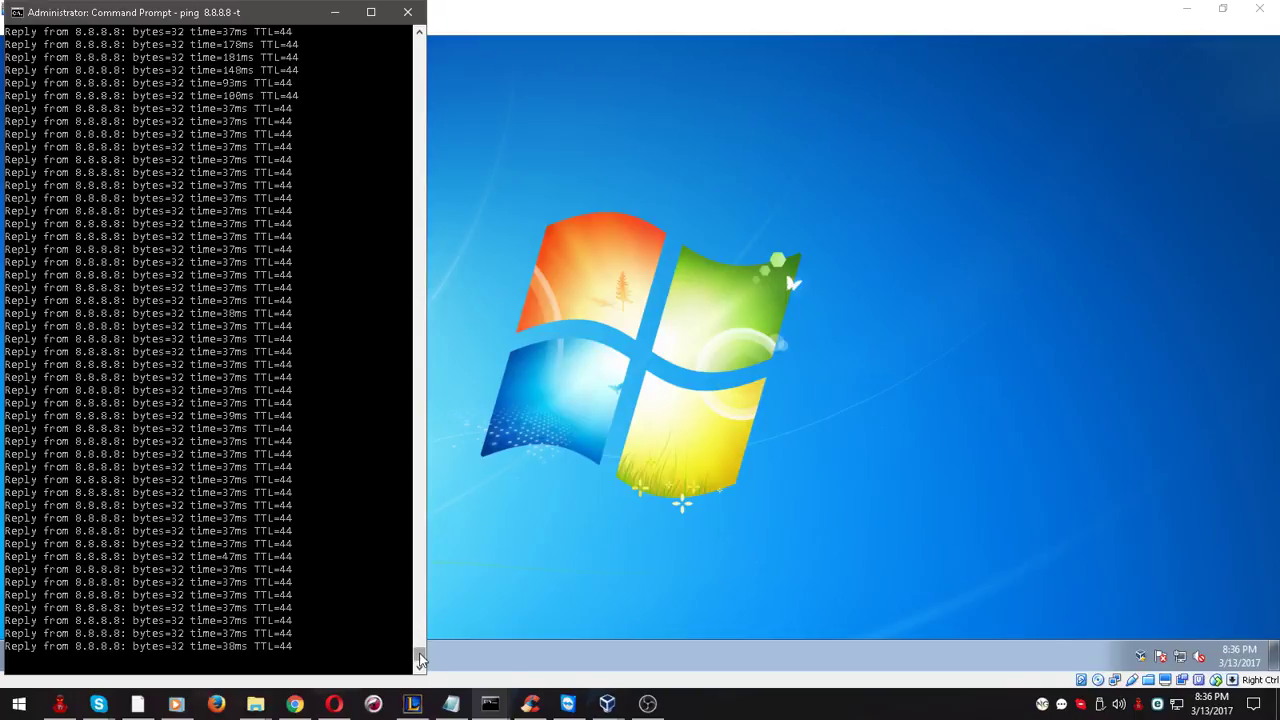
mouse_move(417, 639)
left_mouse_down()
mouse_move(422, 628)
mouse_move(429, 659)
left_mouse_up()
left_click(690, 420)
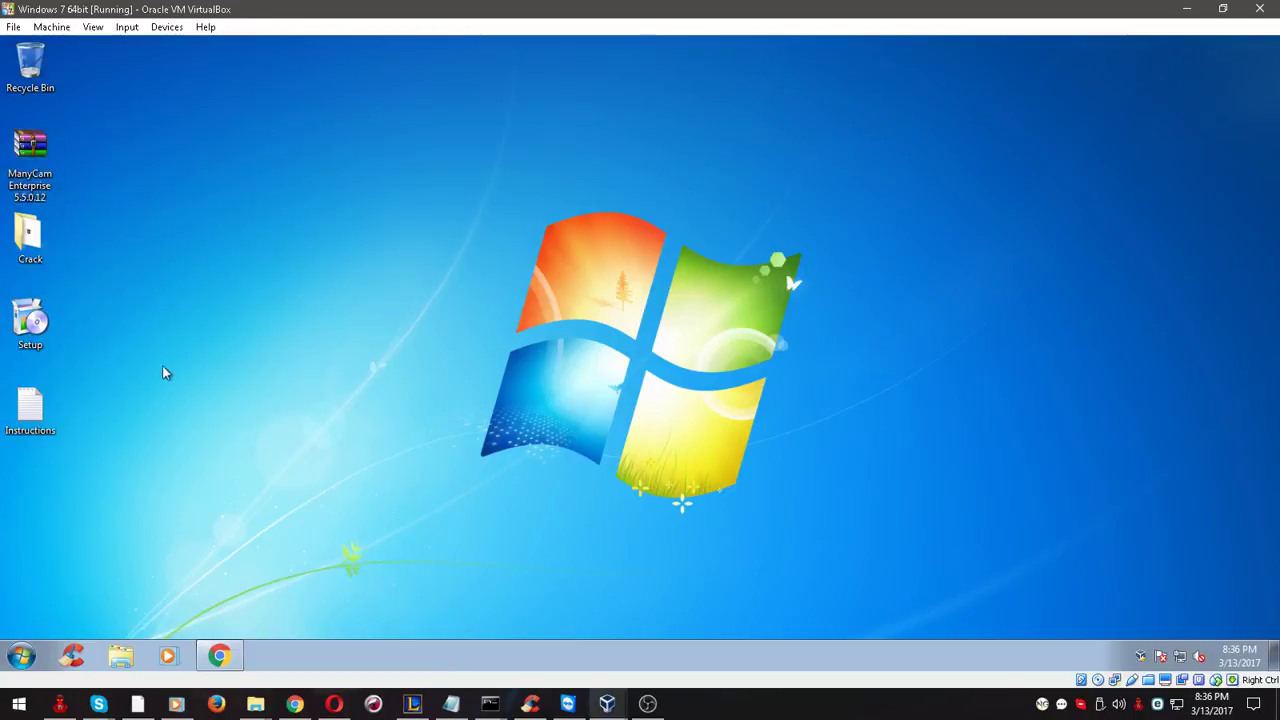
Open Instructions in Notepad, review its three lines, and select the Setup installer
double_click(30, 405)
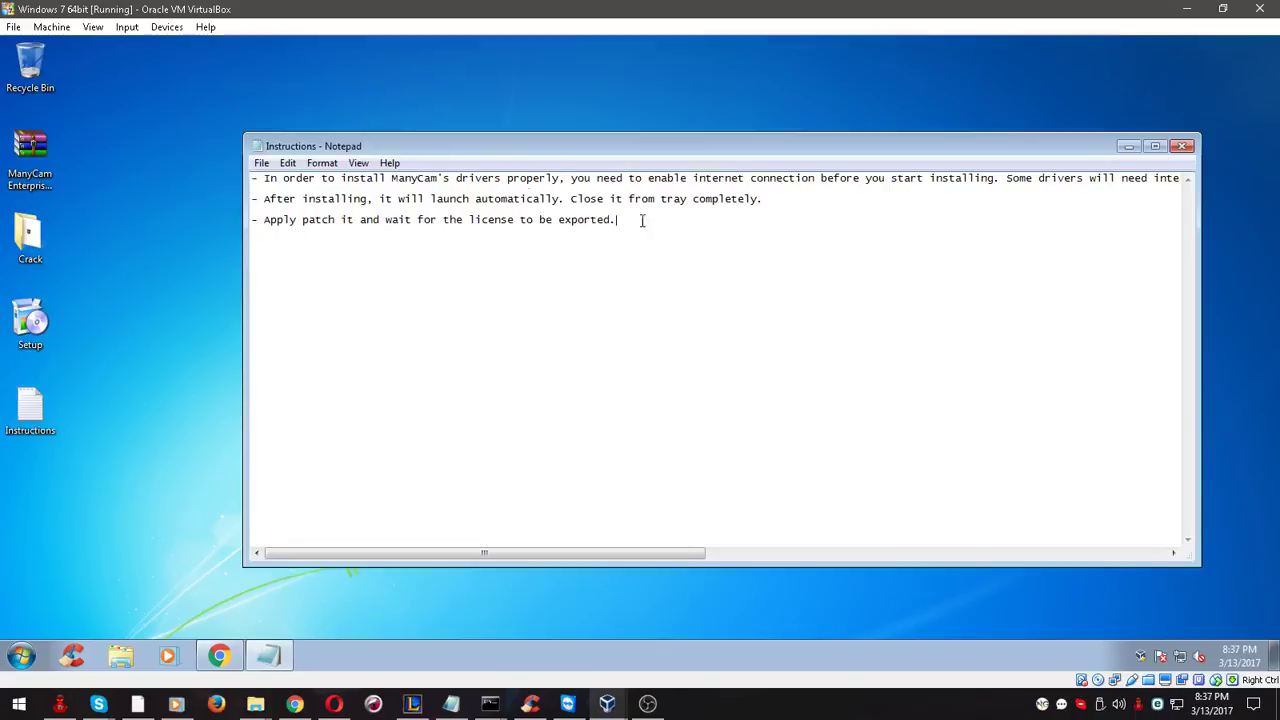
left_click_drag(642, 220, 236, 114)
left_click(298, 301)
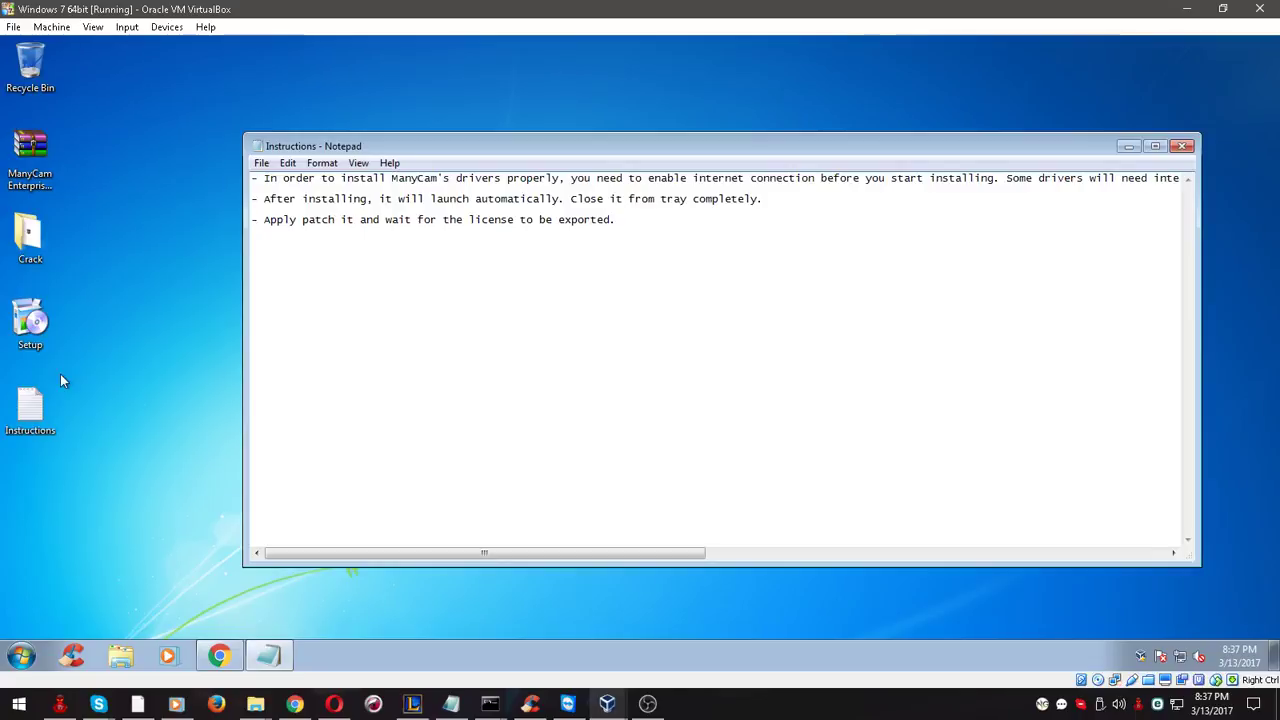
left_click(98, 348)
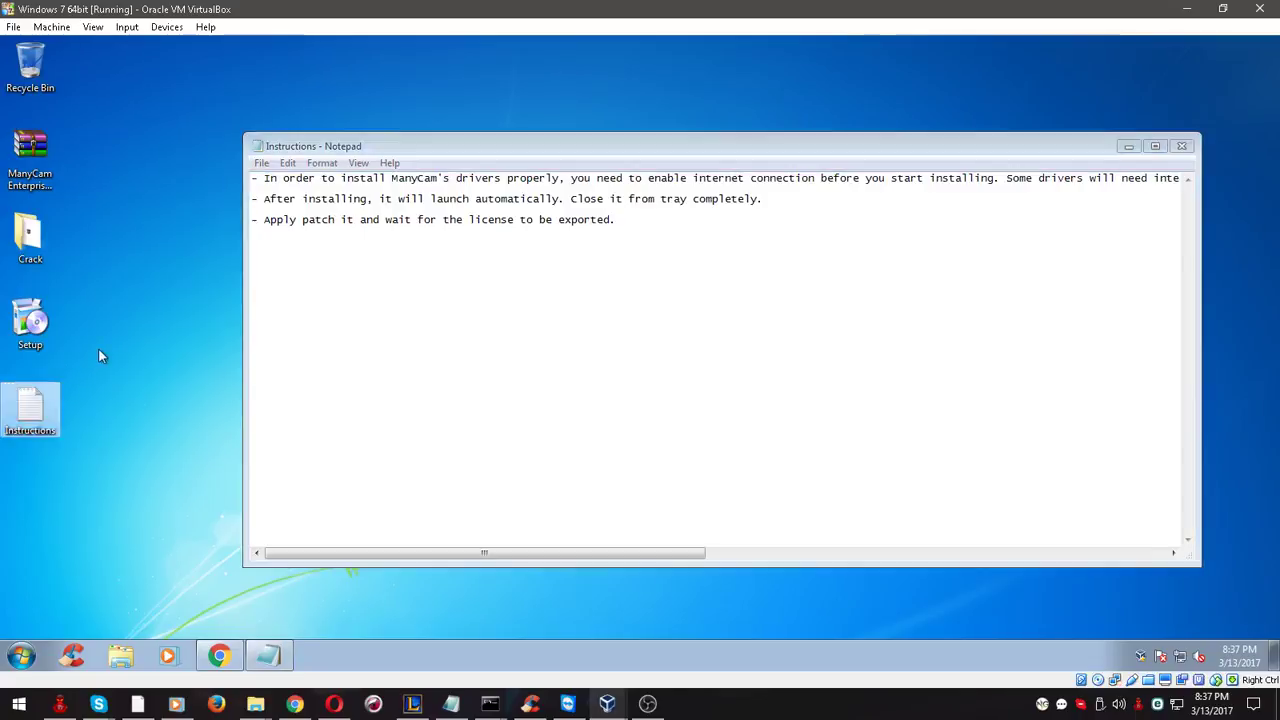
left_click(34, 324)
Install ManyCam 5.5.0 with 'Make ManyCam start with Windows' unchecked, then close Setup
double_click(36, 324)
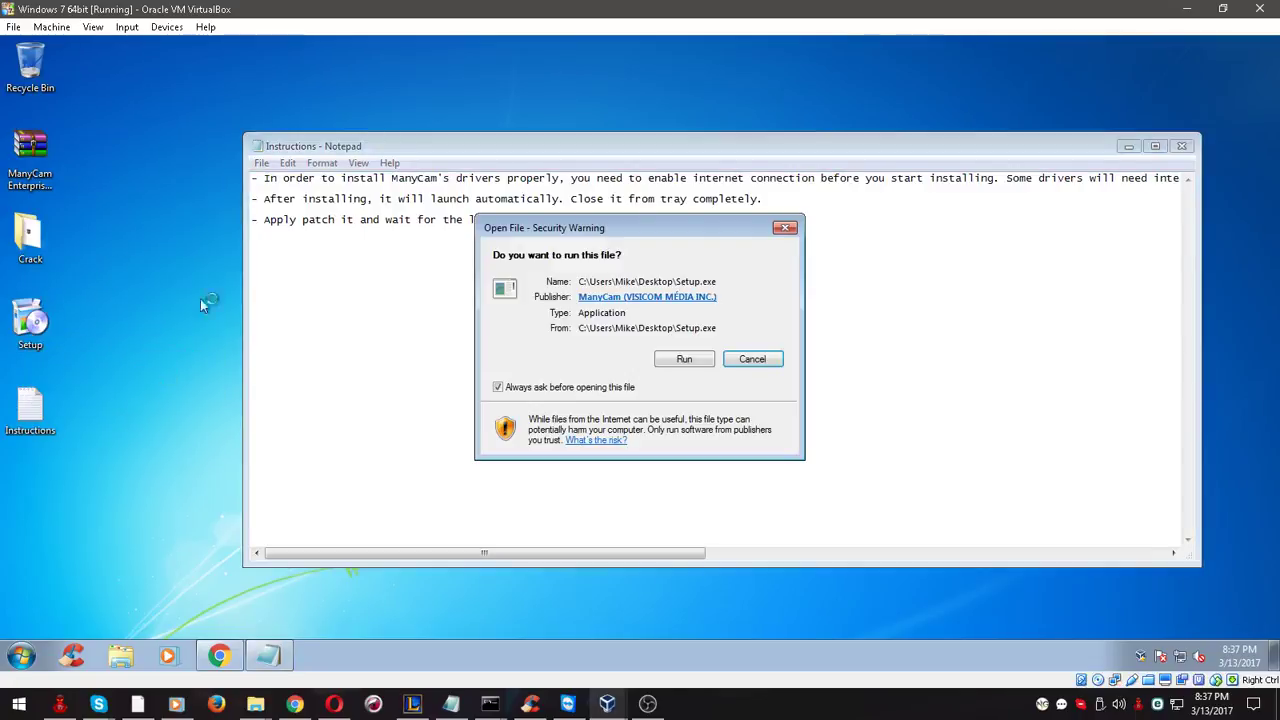
left_click(690, 359)
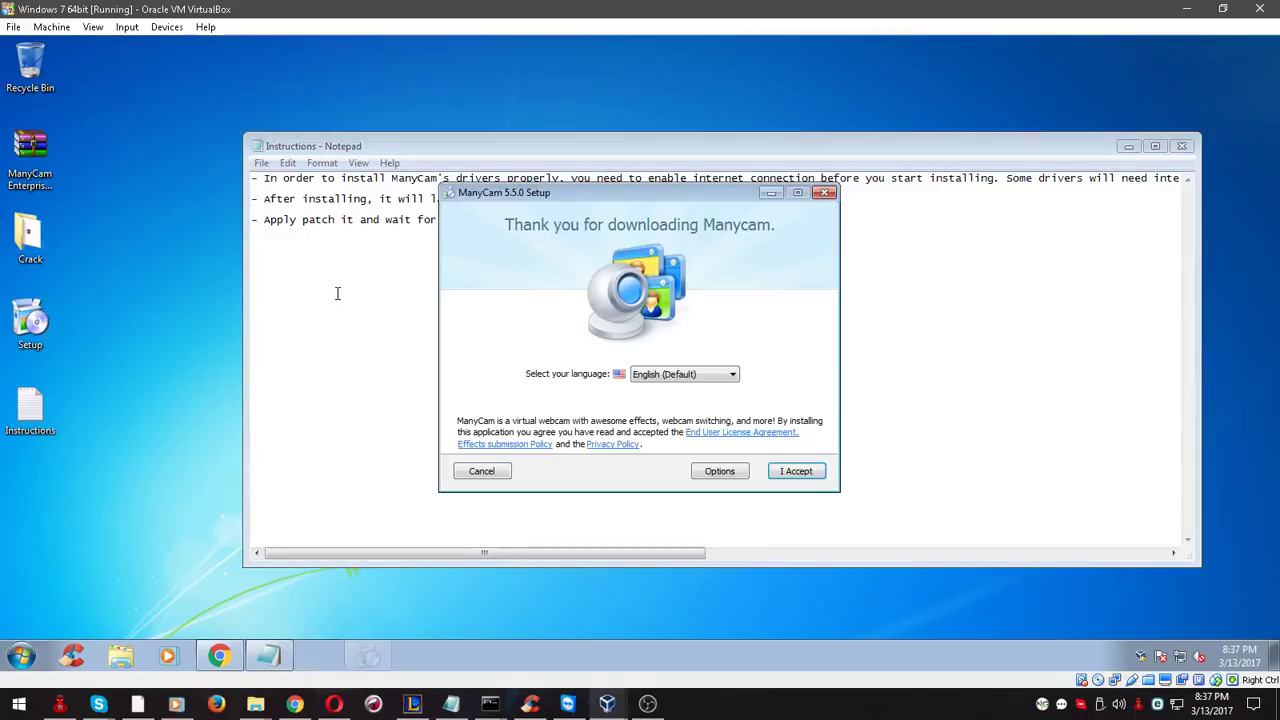
left_click(706, 476)
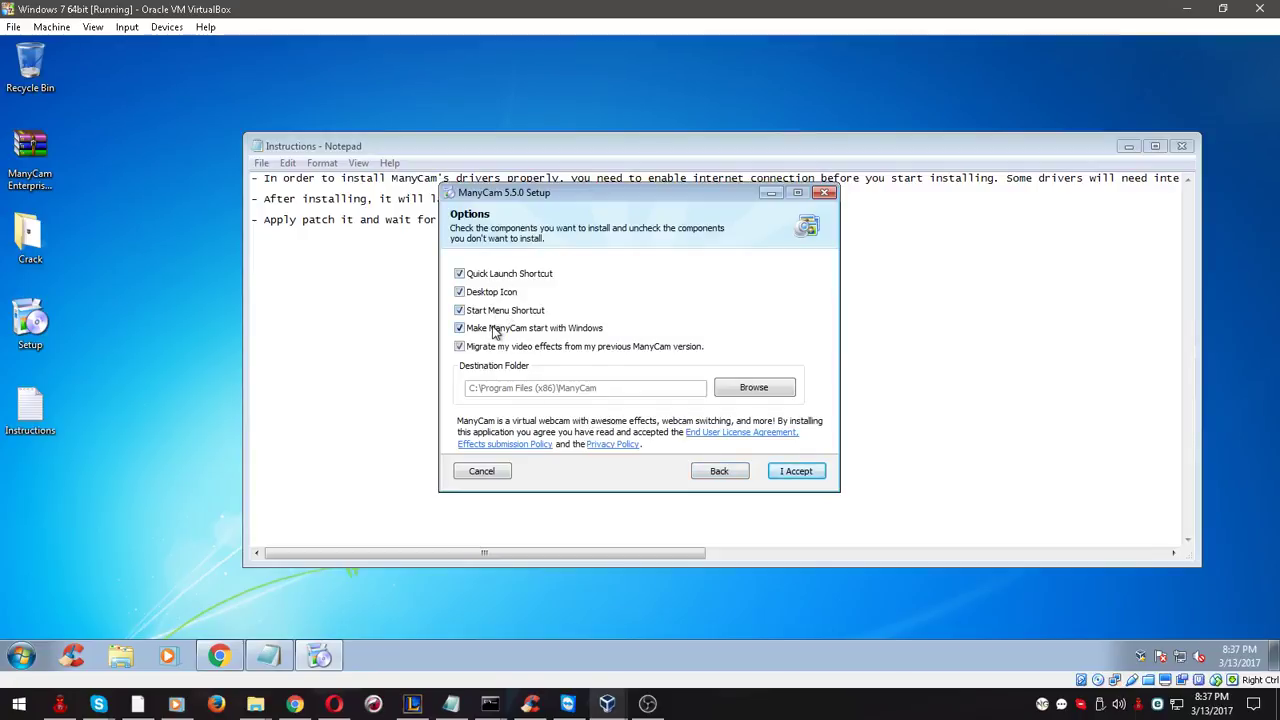
left_click(493, 330)
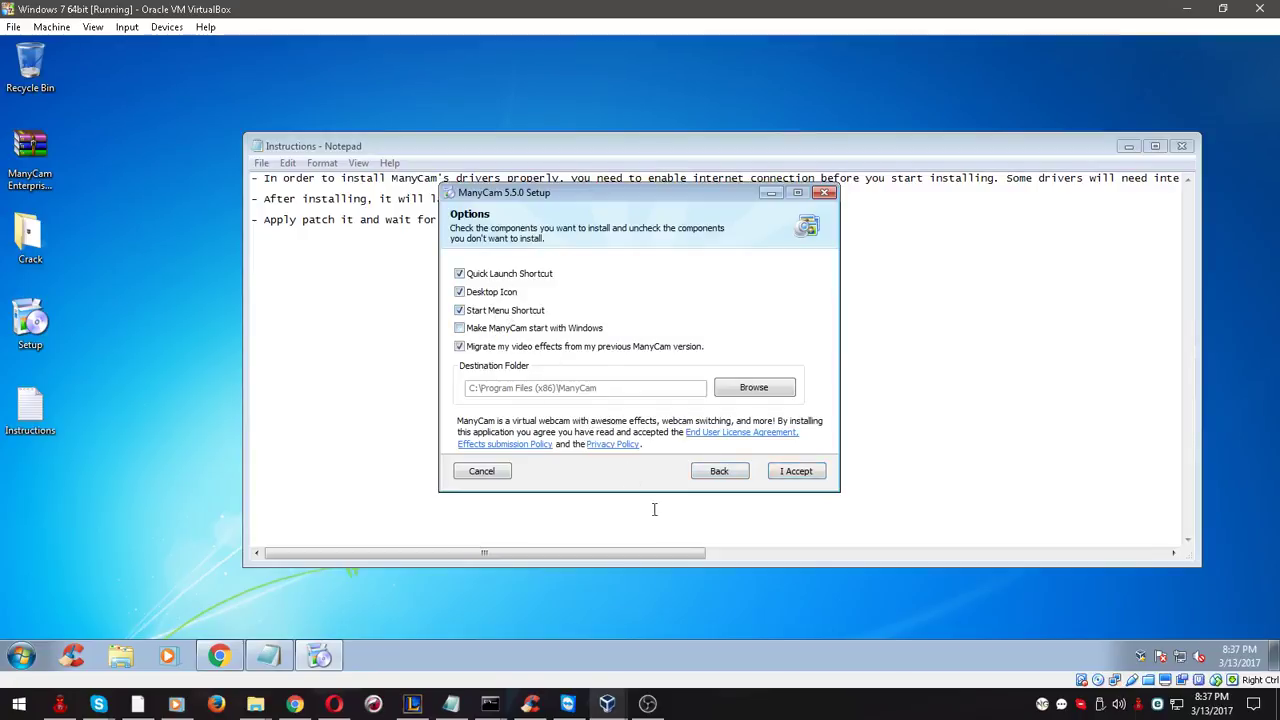
left_click(796, 473)
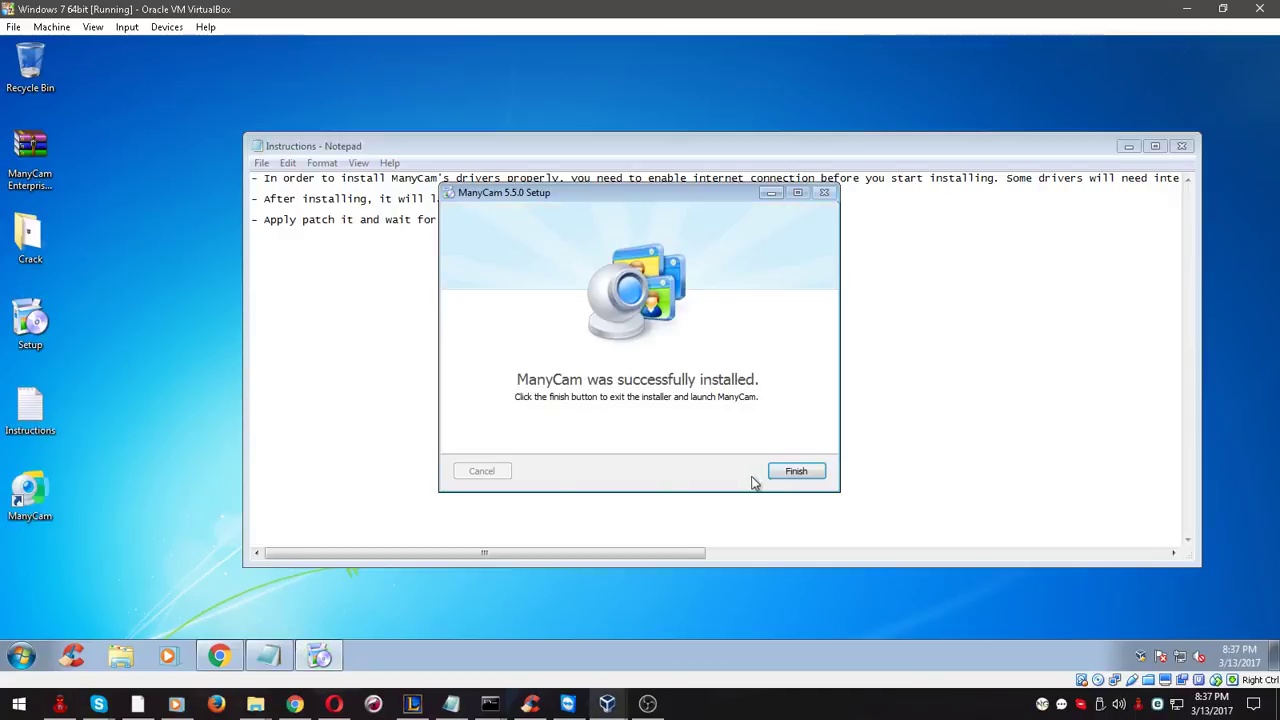
left_click(798, 471)
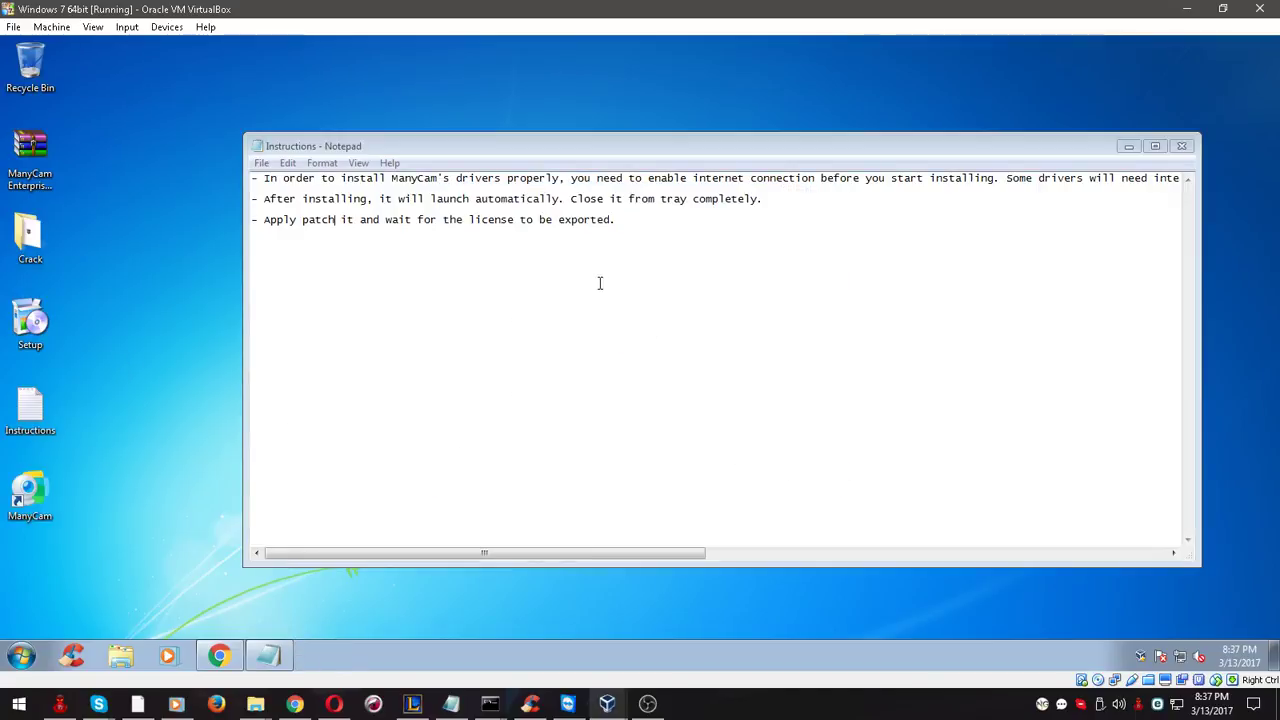
Open ManyCam from the tray, dismiss its update notice, and Exit via the main menu
left_click_drag(385, 198, 763, 199)
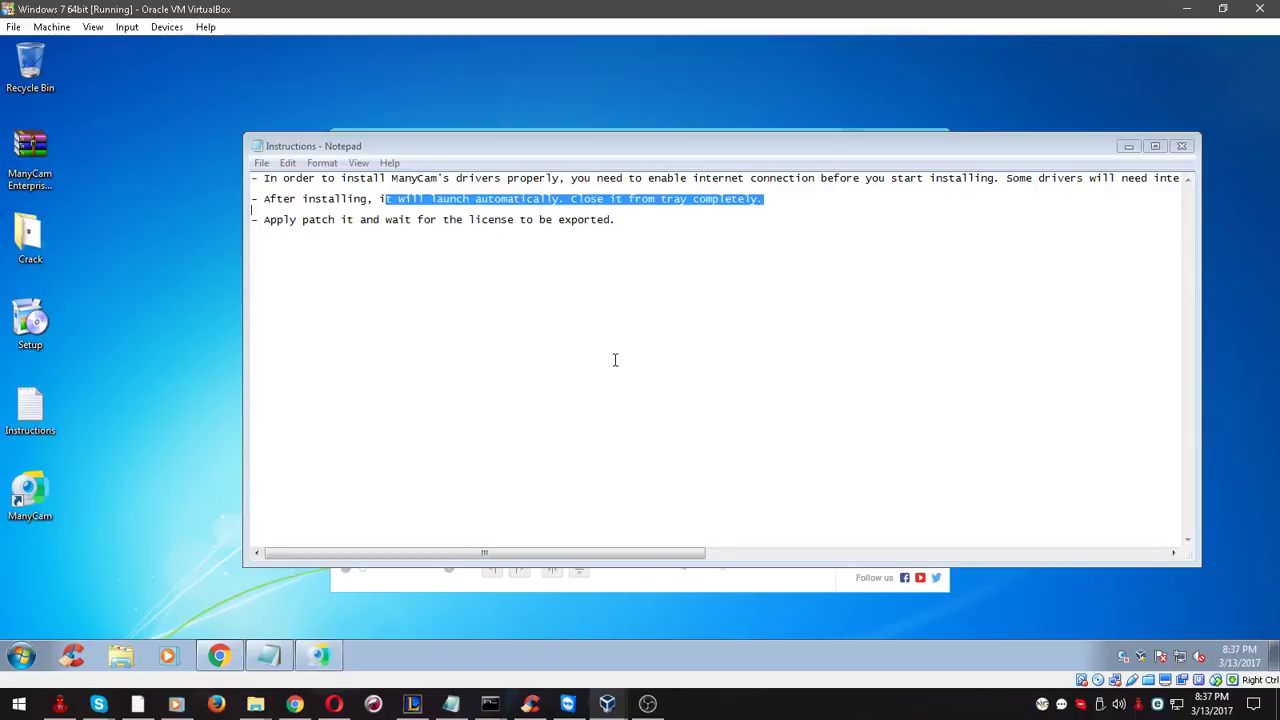
left_click(777, 586)
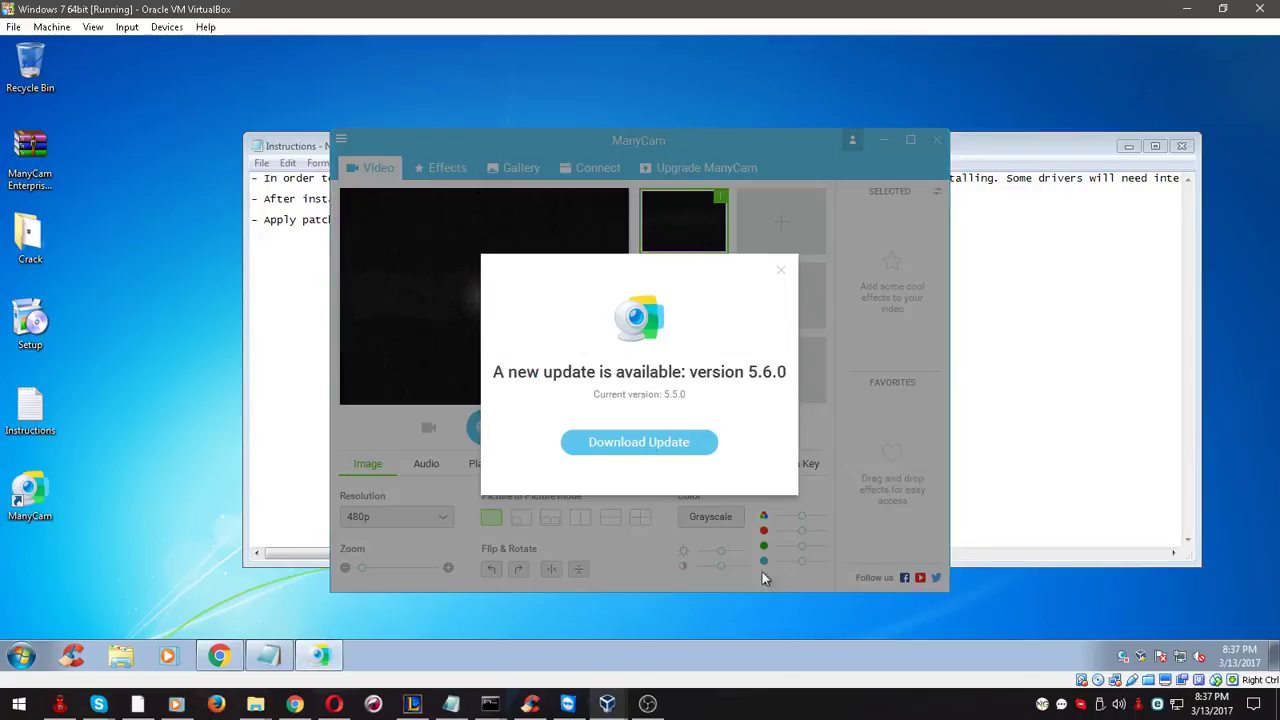
left_click(783, 274)
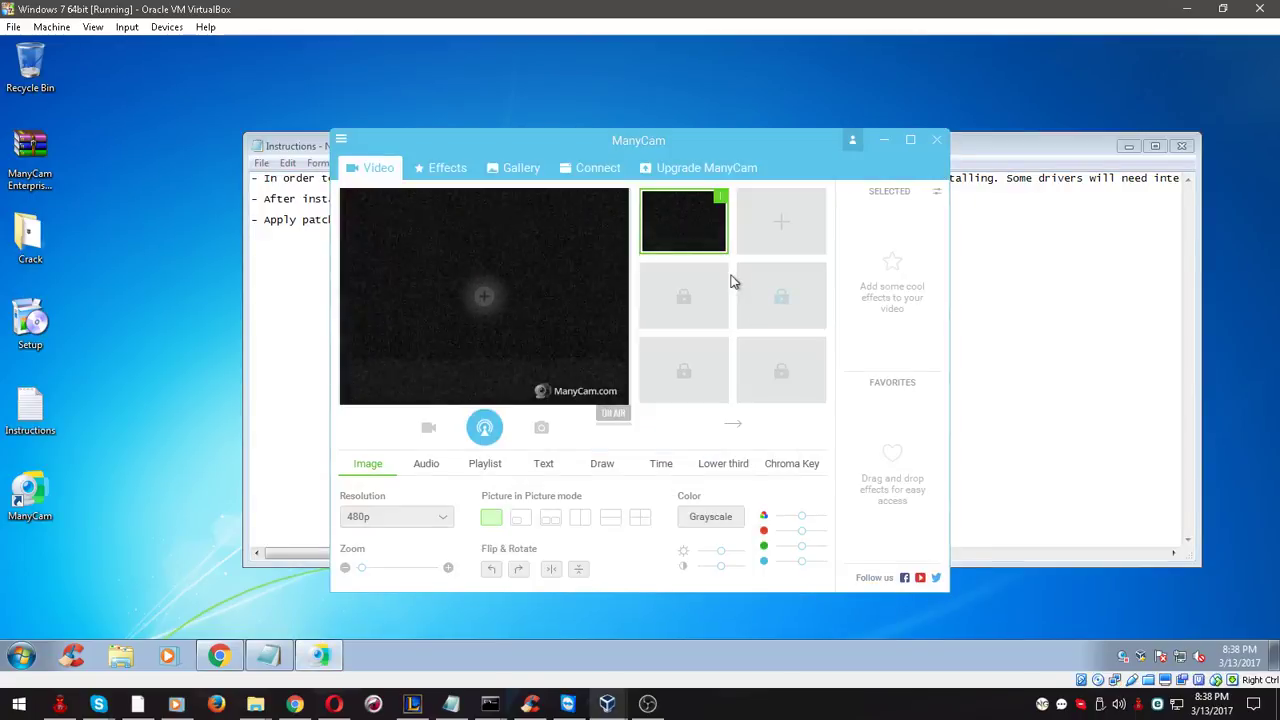
left_click(340, 141)
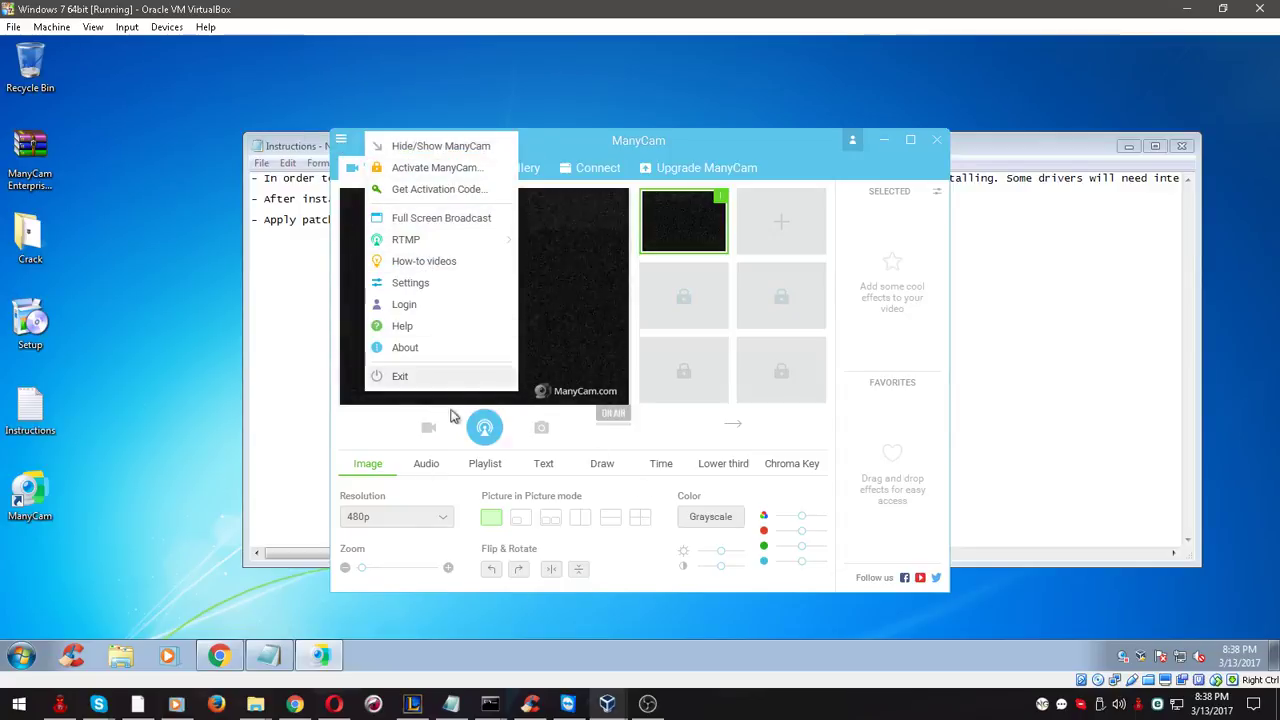
left_click(430, 380)
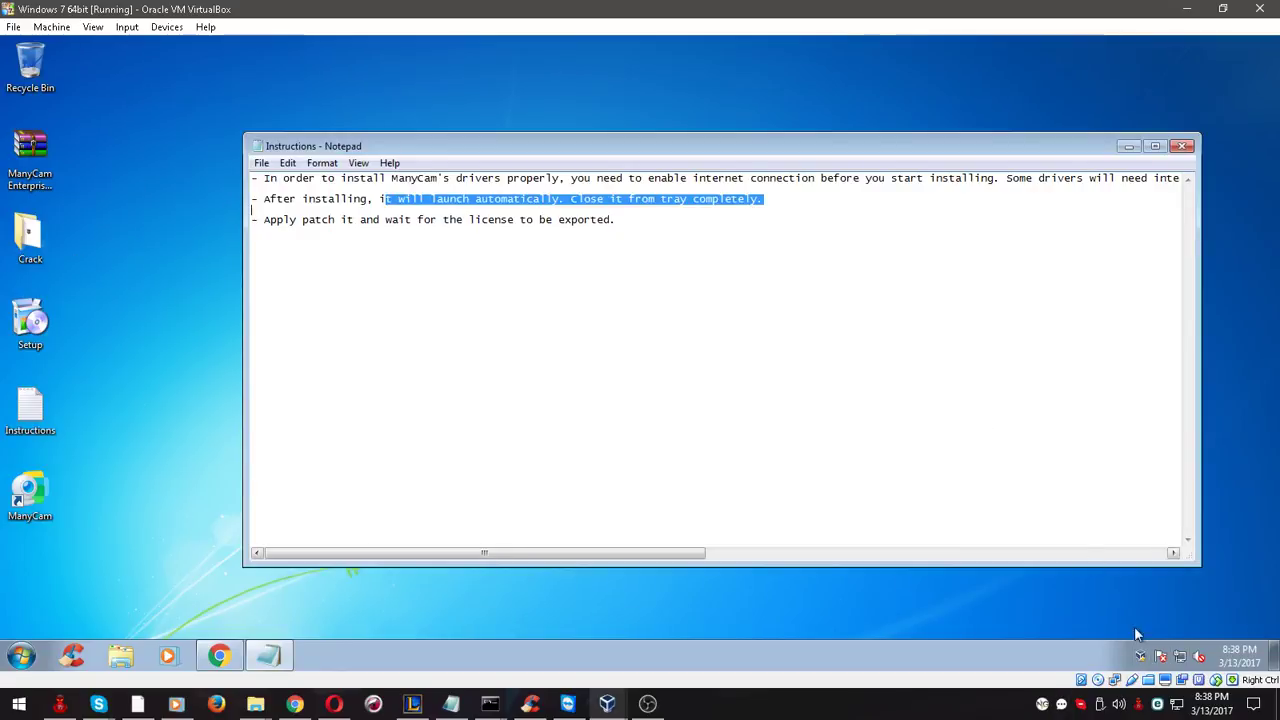
right_click(1118, 664)
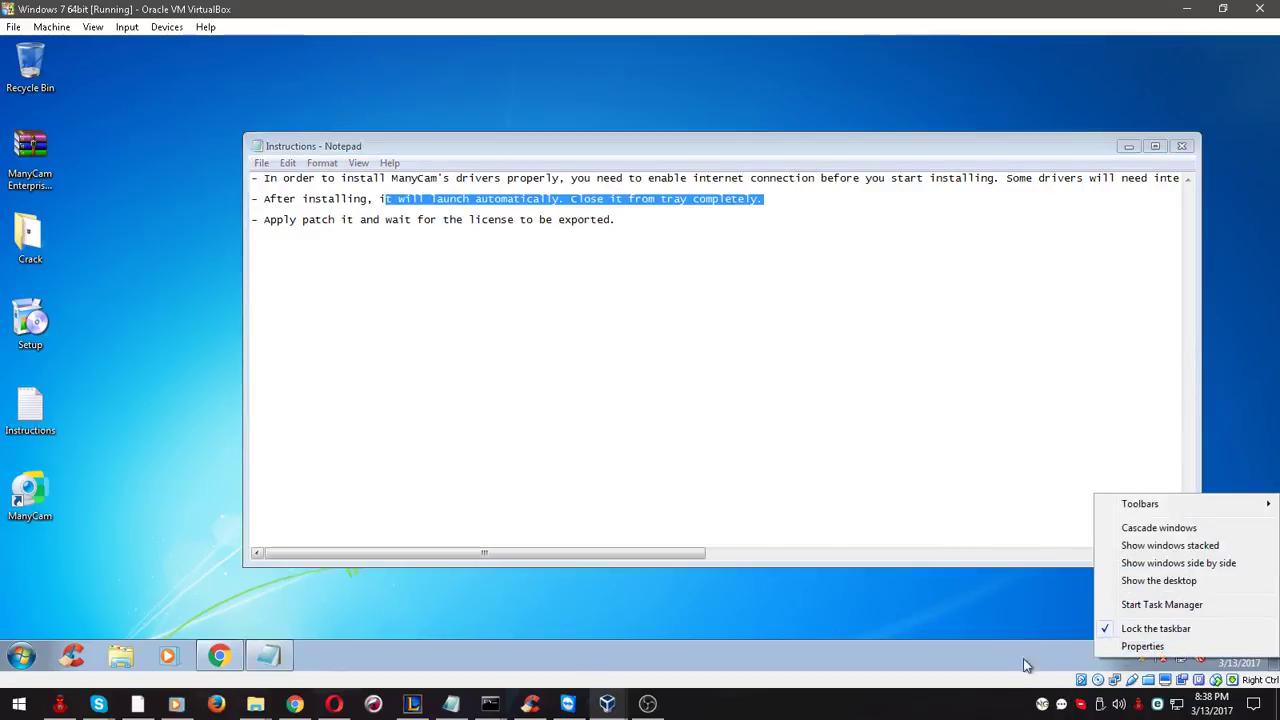
Open the Crack folder and try launching Manycam Patch, cancelling the security warning
left_click(557, 389)
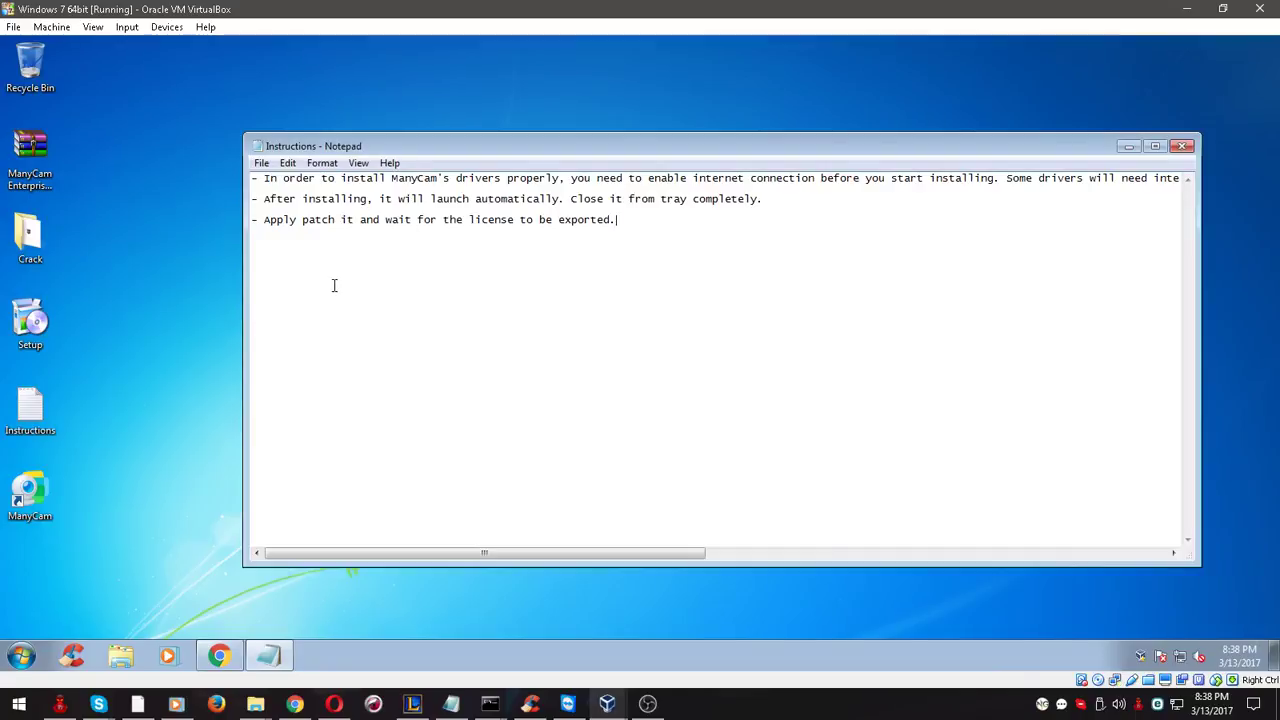
double_click(29, 238)
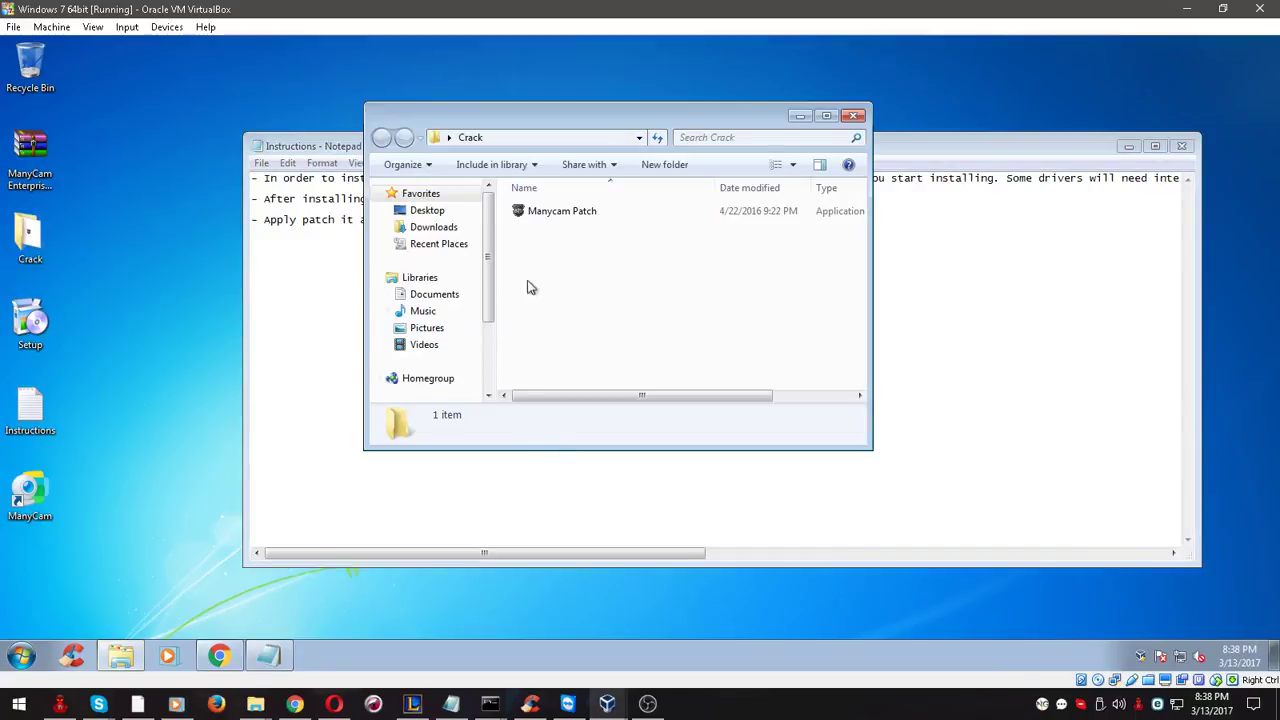
double_click(561, 213)
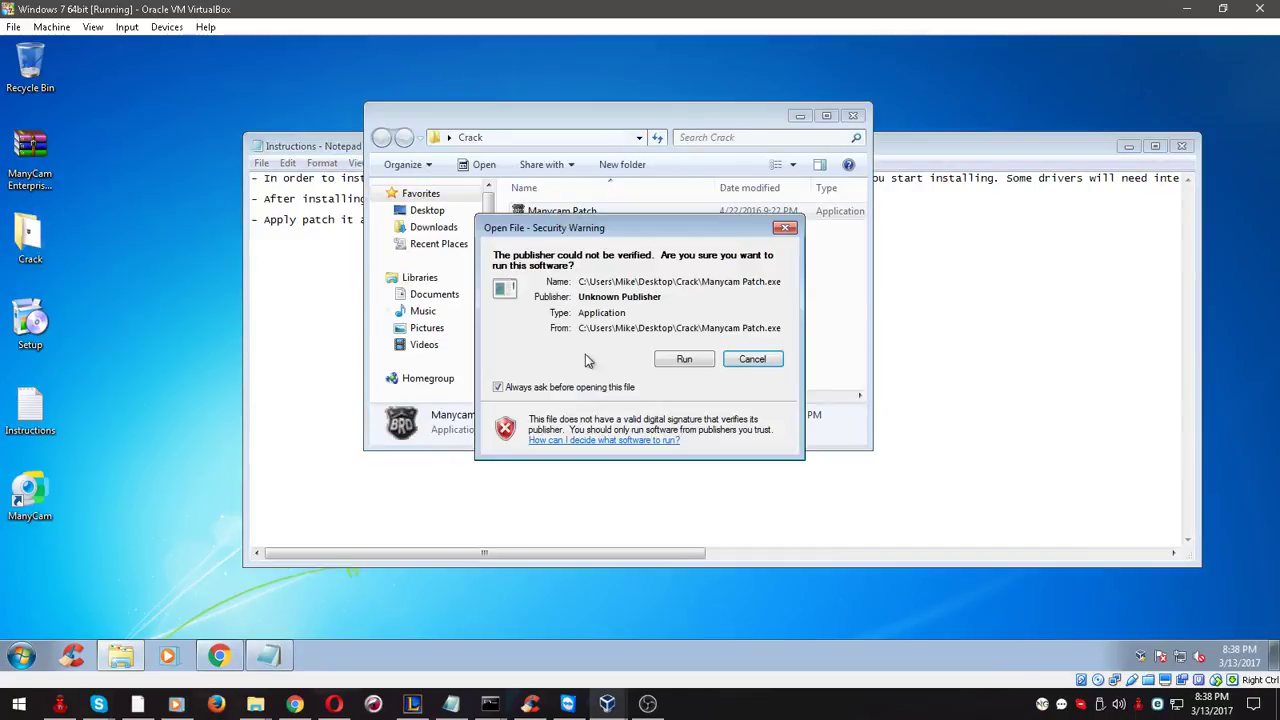
left_click(680, 359)
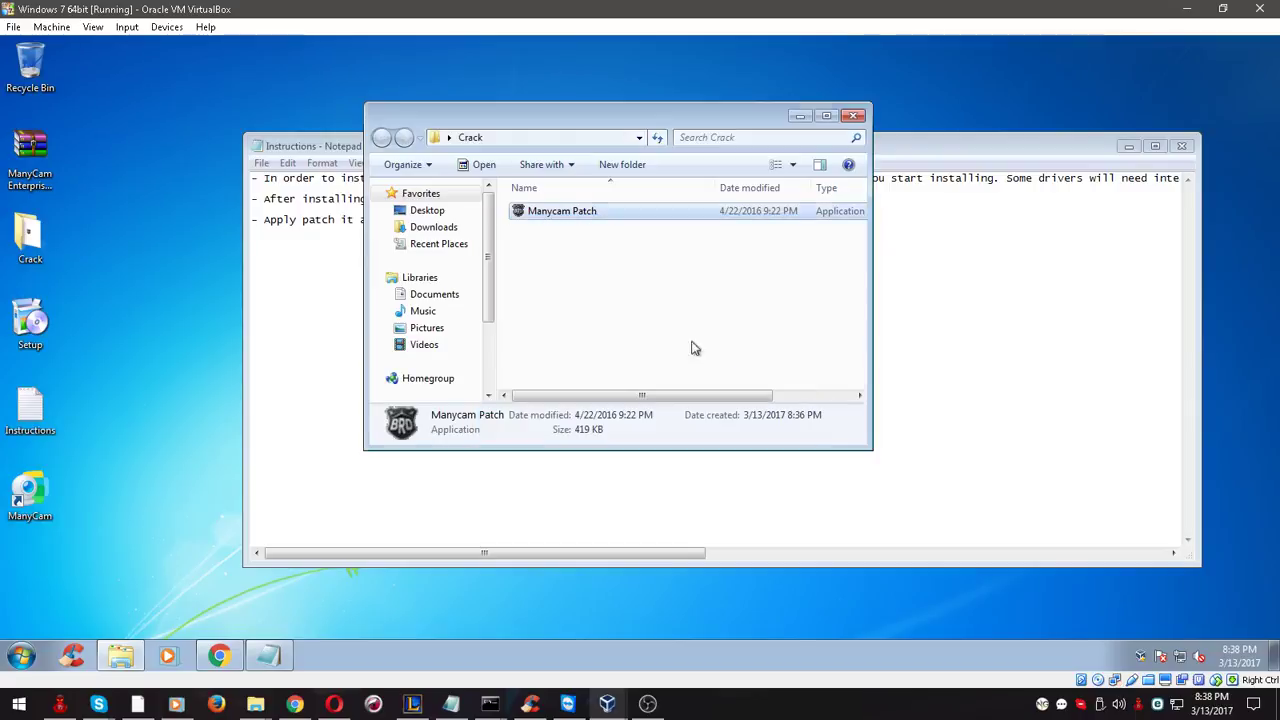
double_click(557, 222)
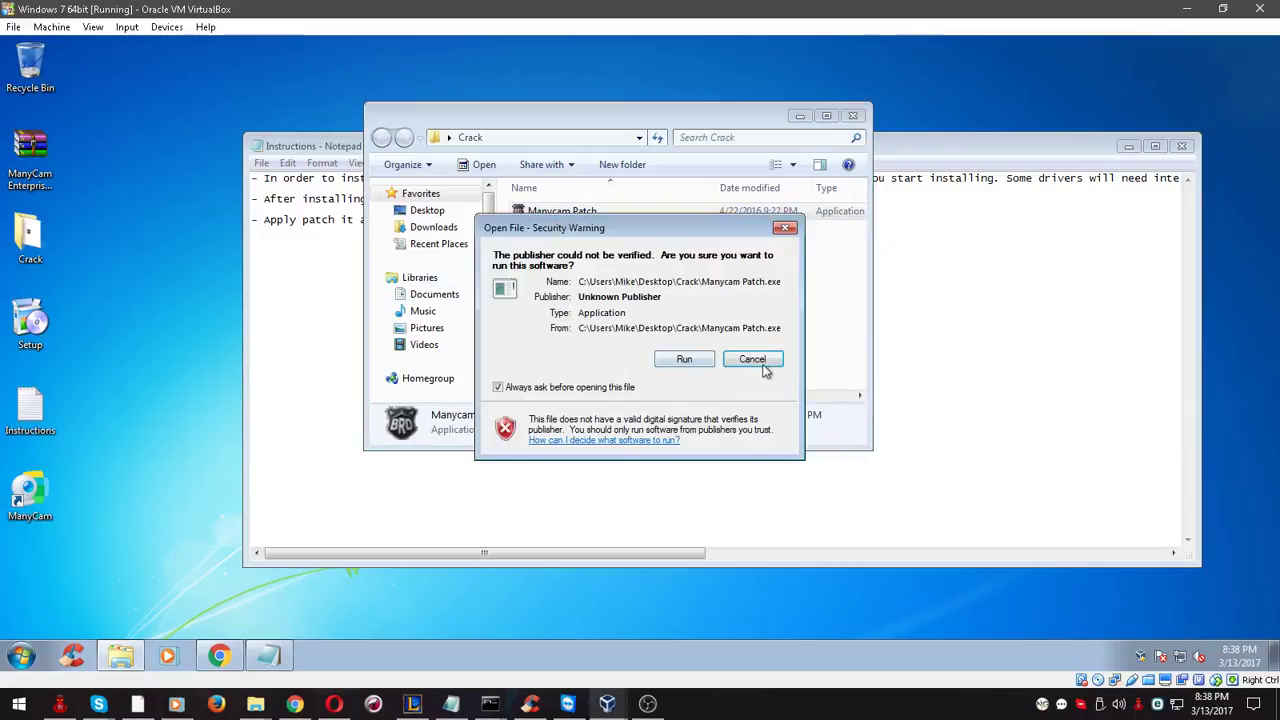
left_click(760, 362)
Run Manycam Patch as administrator, apply the patch until Done, and exit
right_click(555, 220)
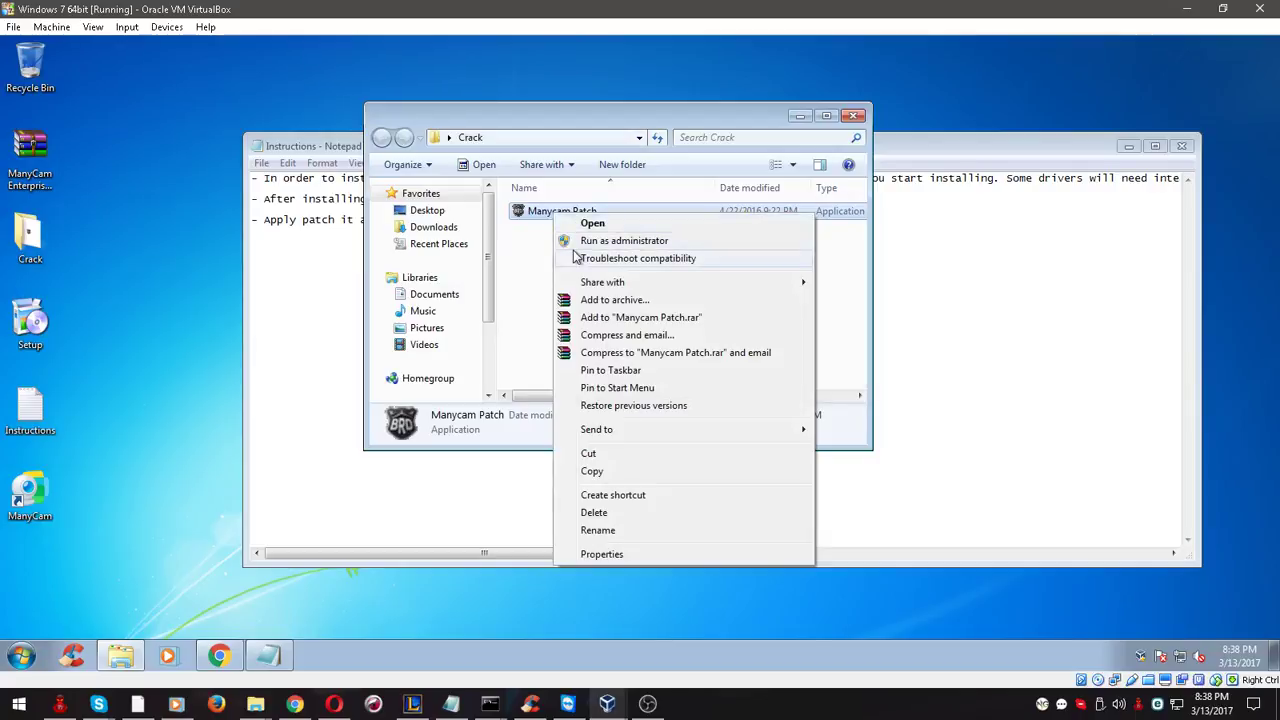
left_click(581, 243)
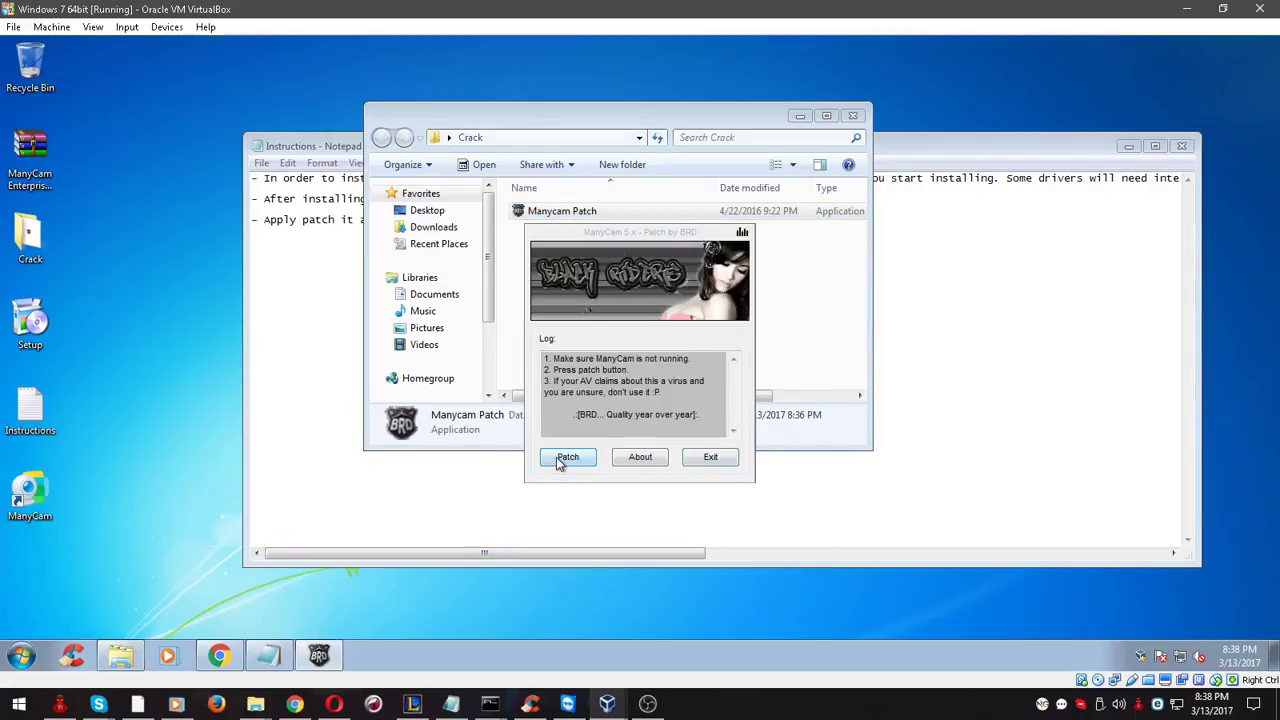
left_click(562, 458)
left_click_drag(592, 418, 546, 360)
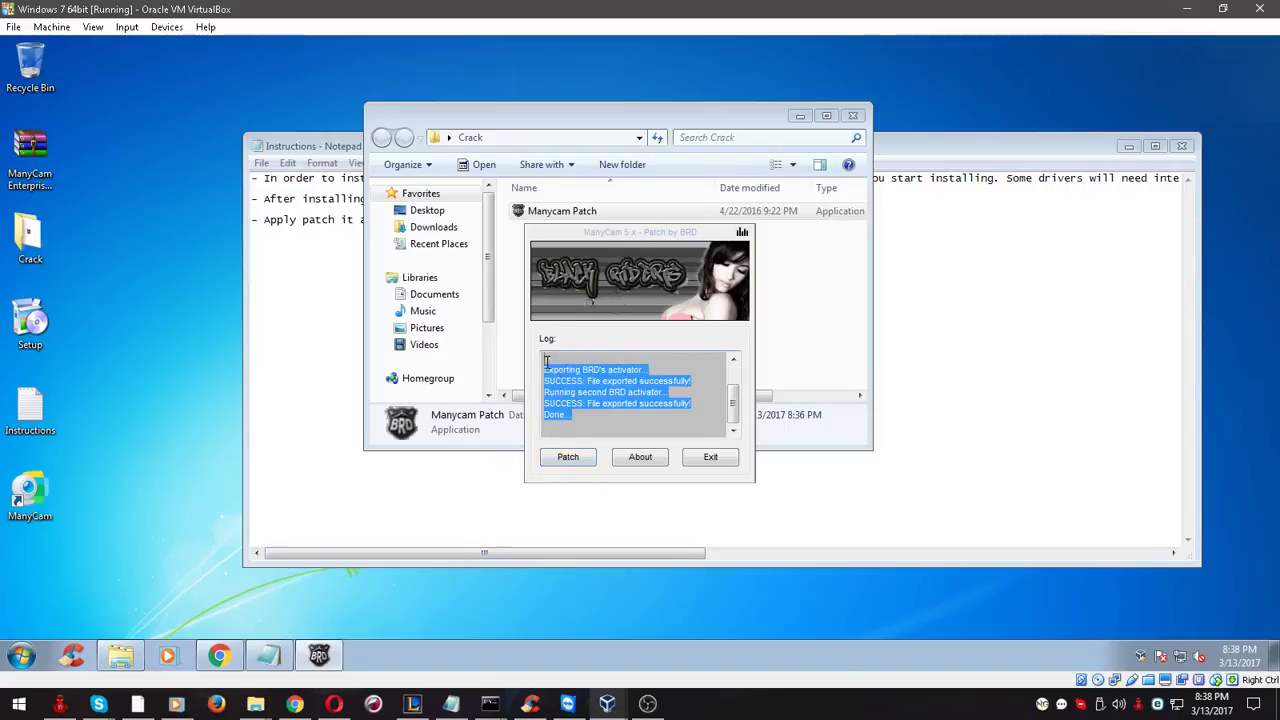
left_click(708, 457)
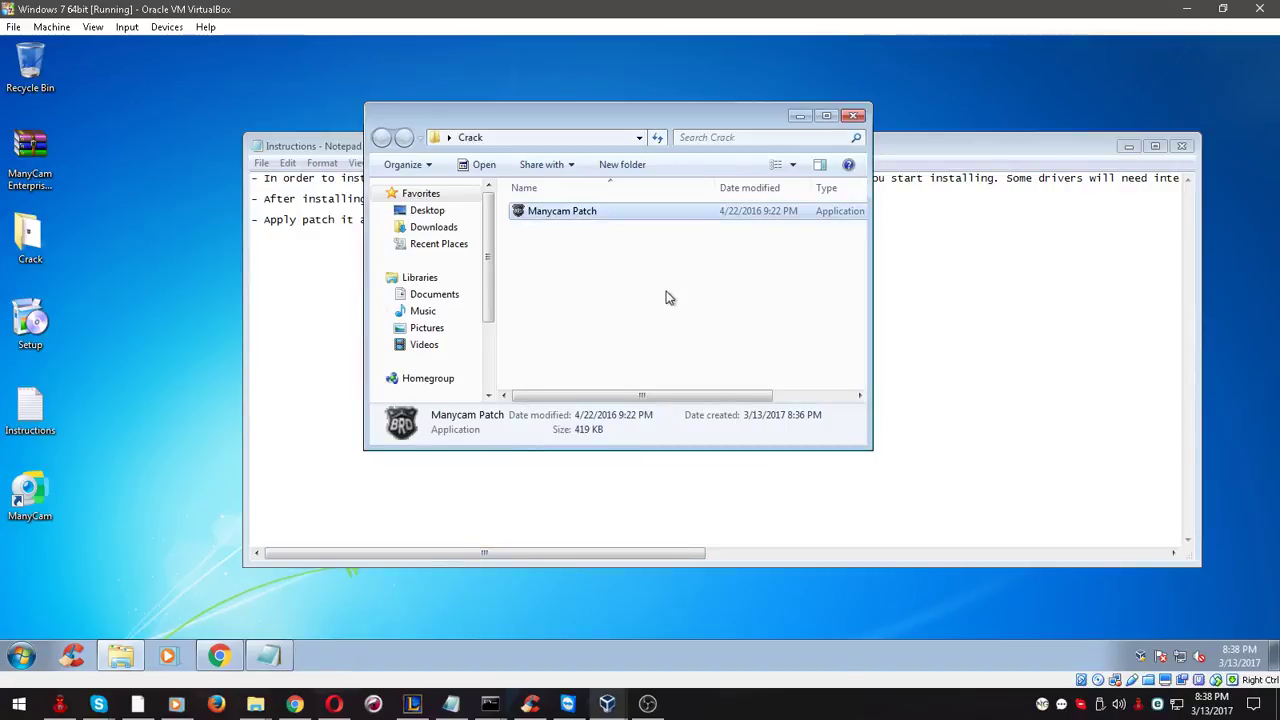
left_click(669, 297)
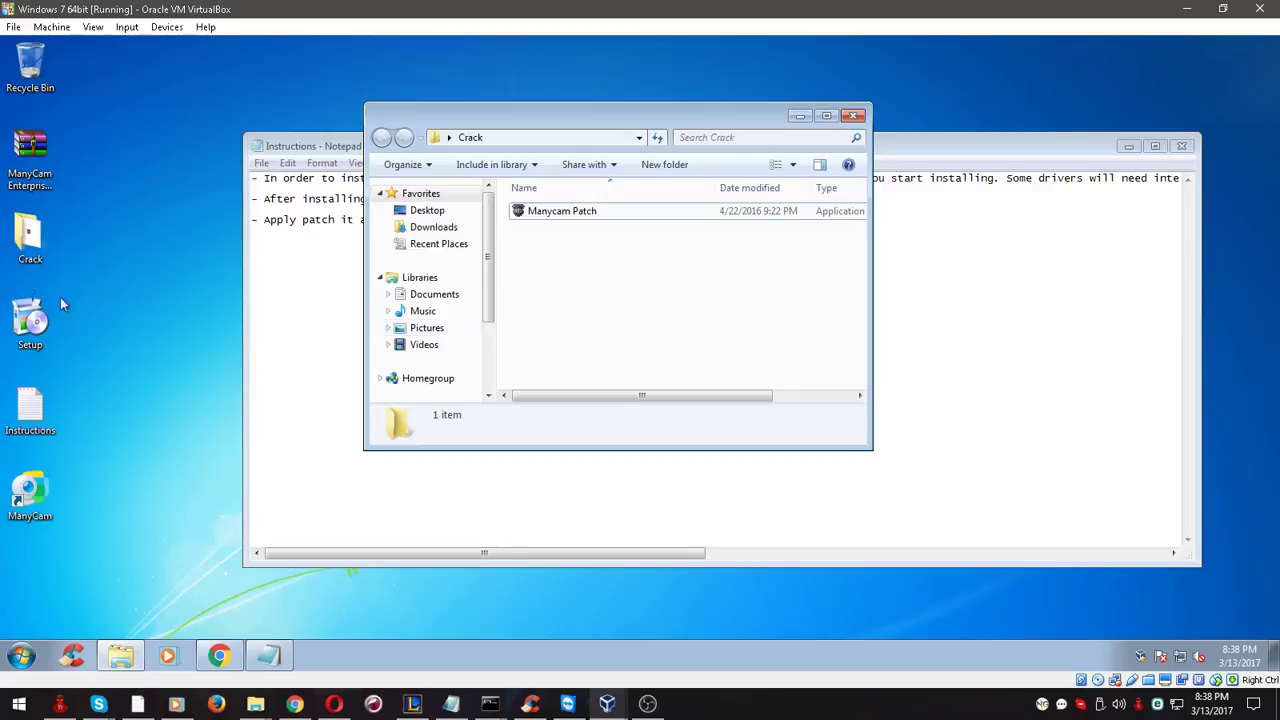
Relaunch ManyCam and confirm About shows ManyCam 5 Enterprise 5.5.0, then close it
left_click(30, 500)
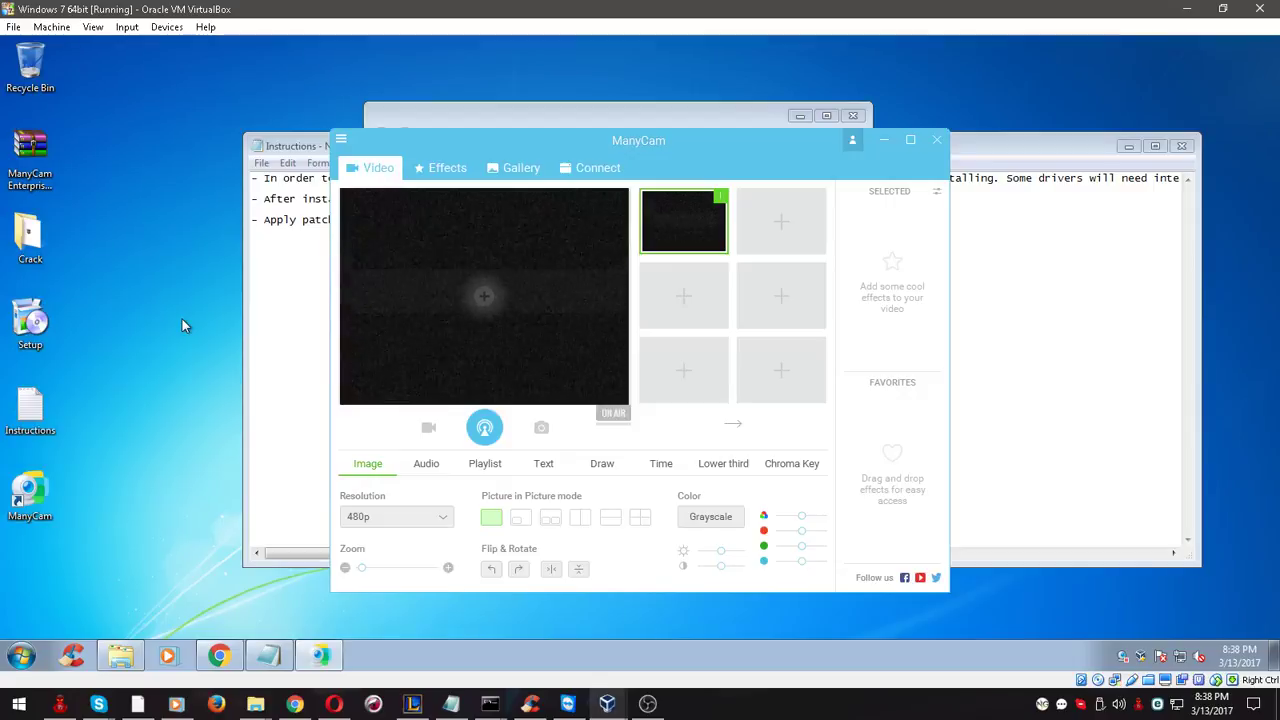
left_click(342, 140)
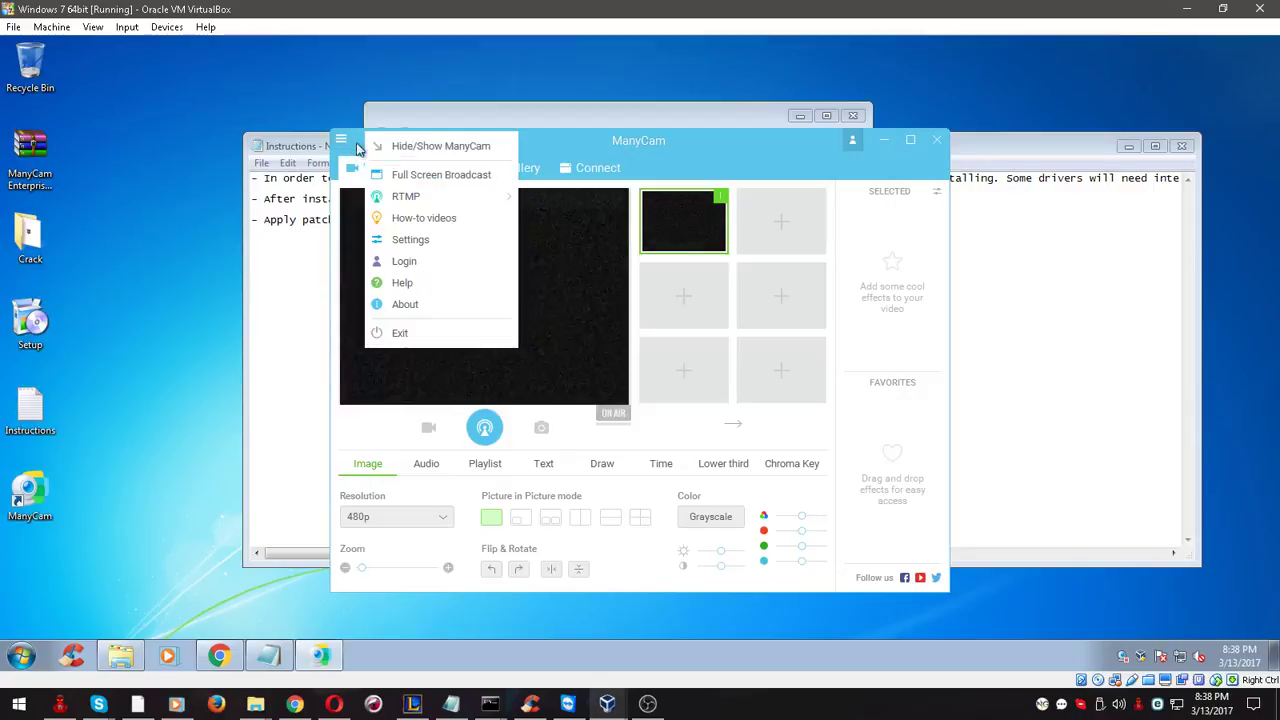
left_click(404, 304)
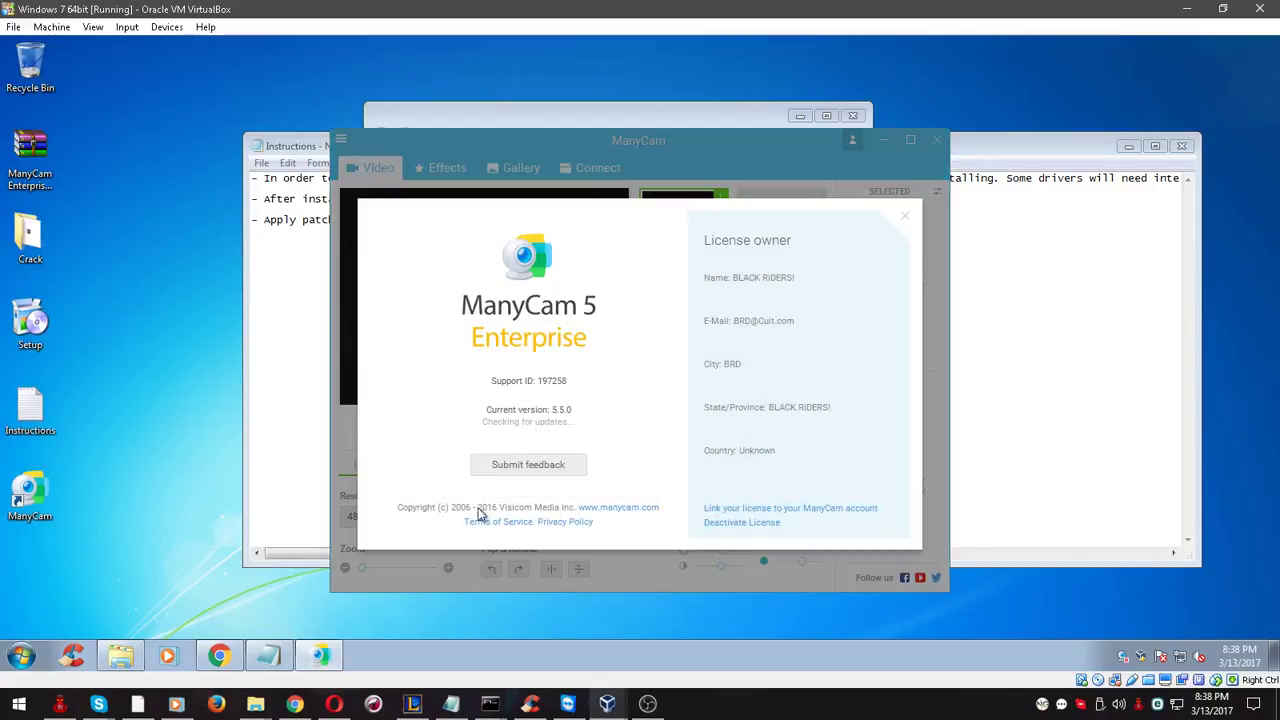
left_click(509, 567)
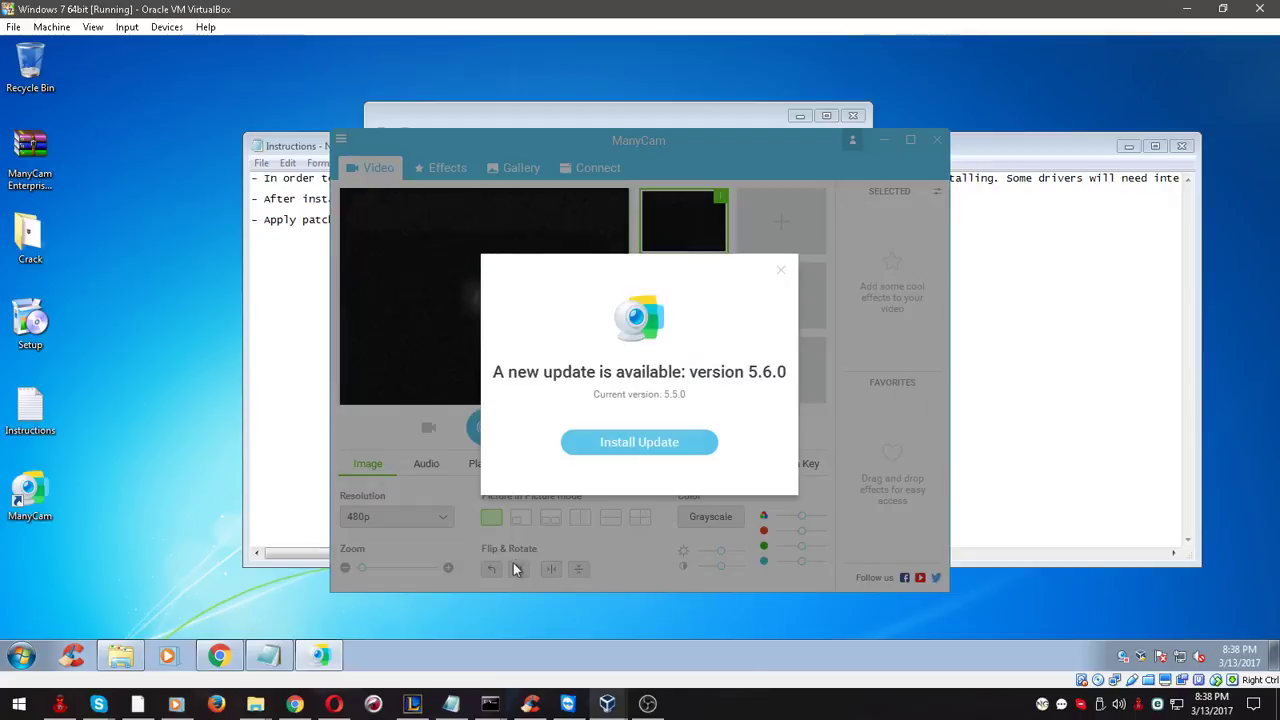
left_click(783, 272)
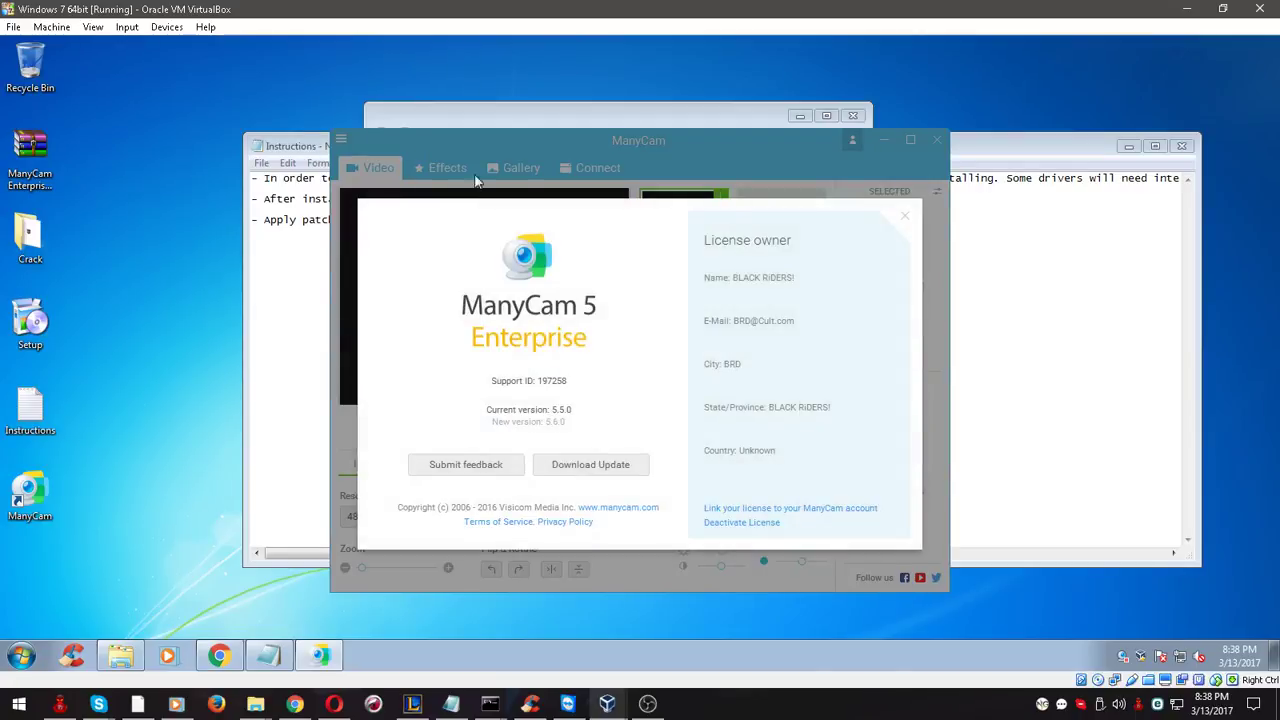
left_click(905, 221)
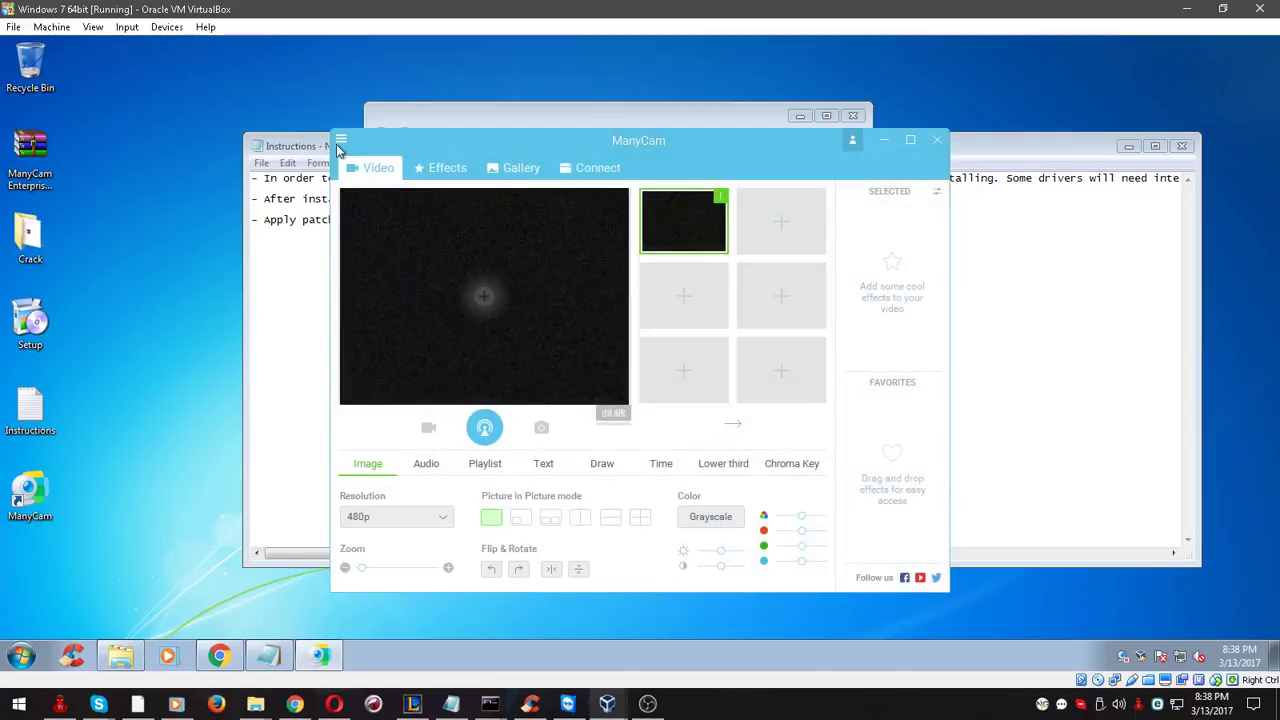
Check ManyCam's General Settings from its main menu, go back to video, then switch to host OBS
left_click(341, 139)
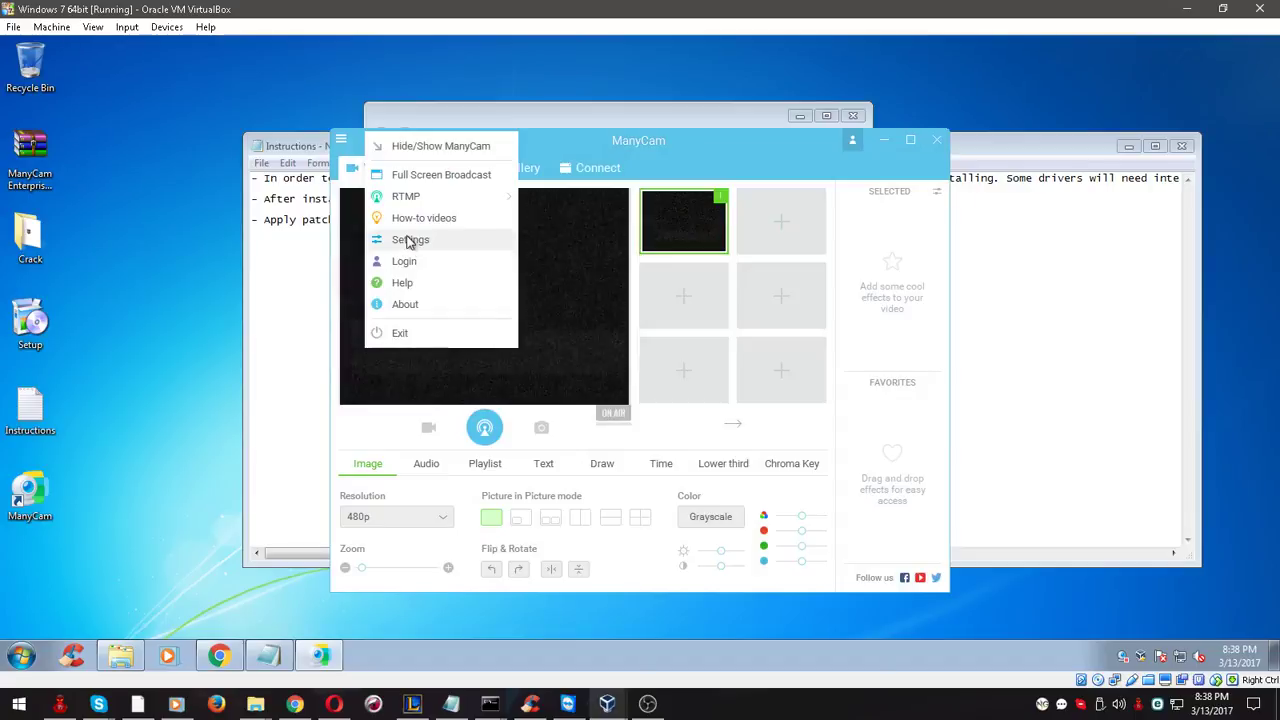
left_click(409, 243)
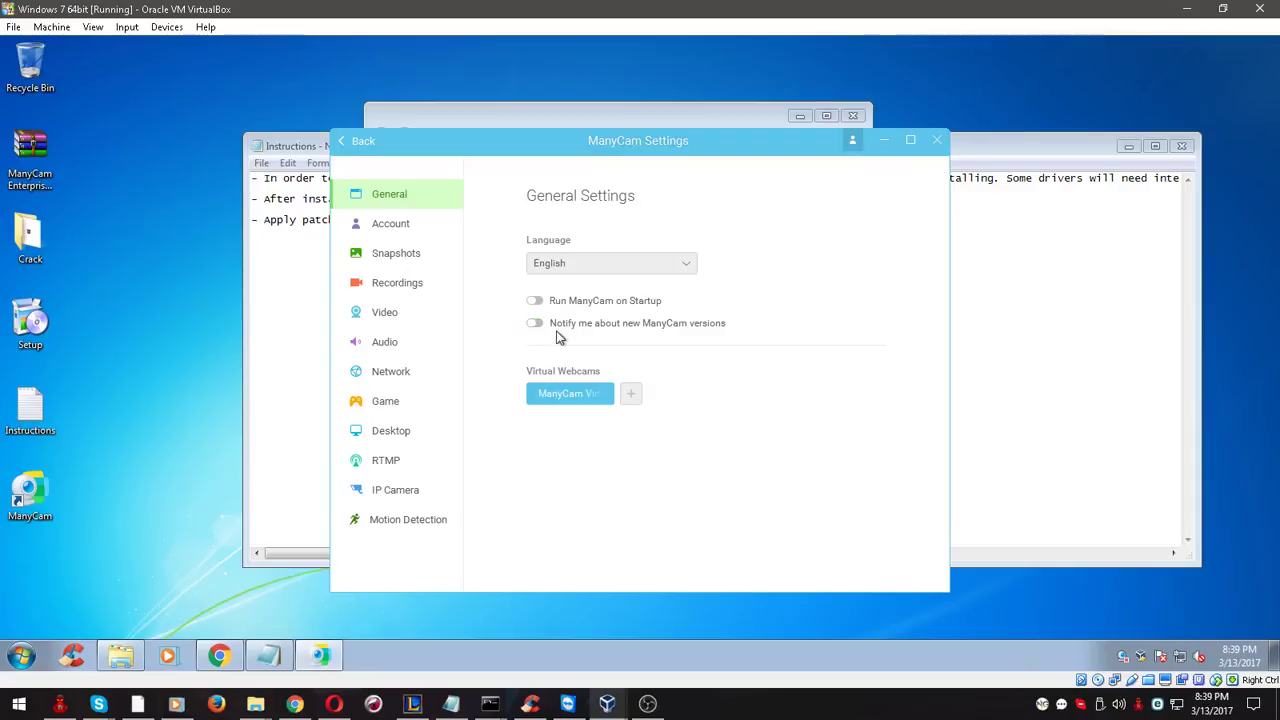
left_click(340, 145)
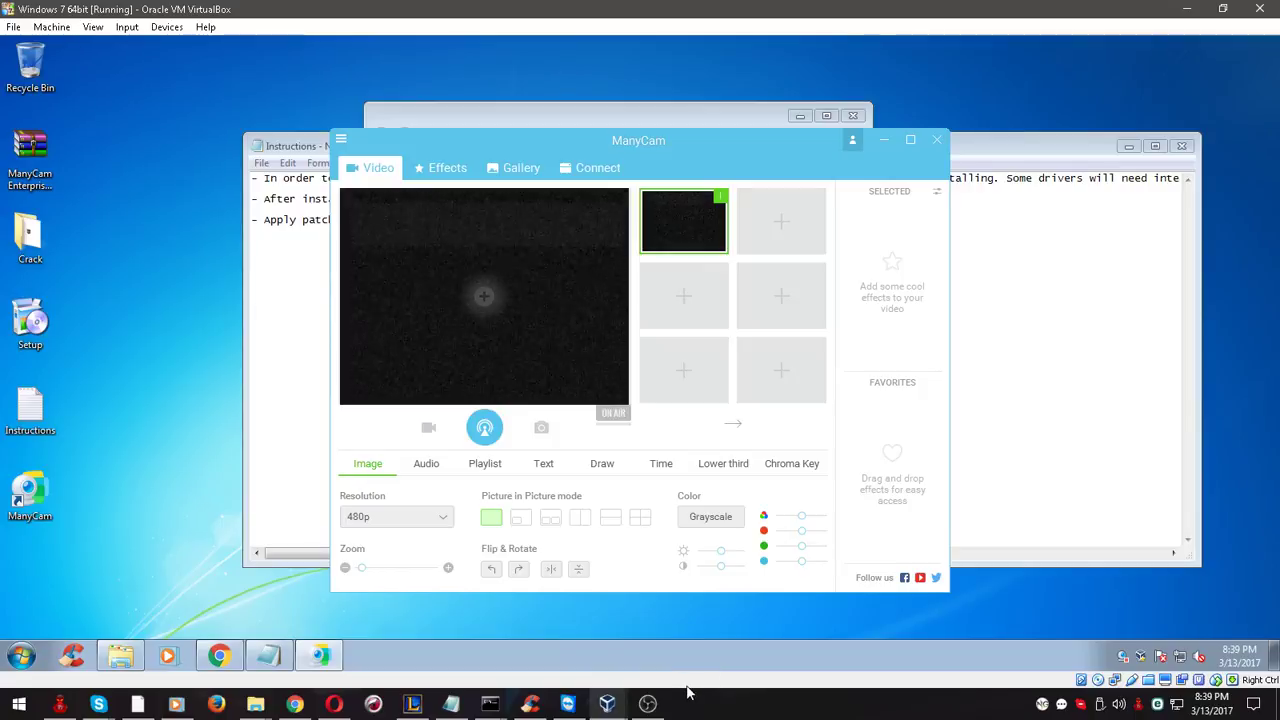
left_click(648, 704)
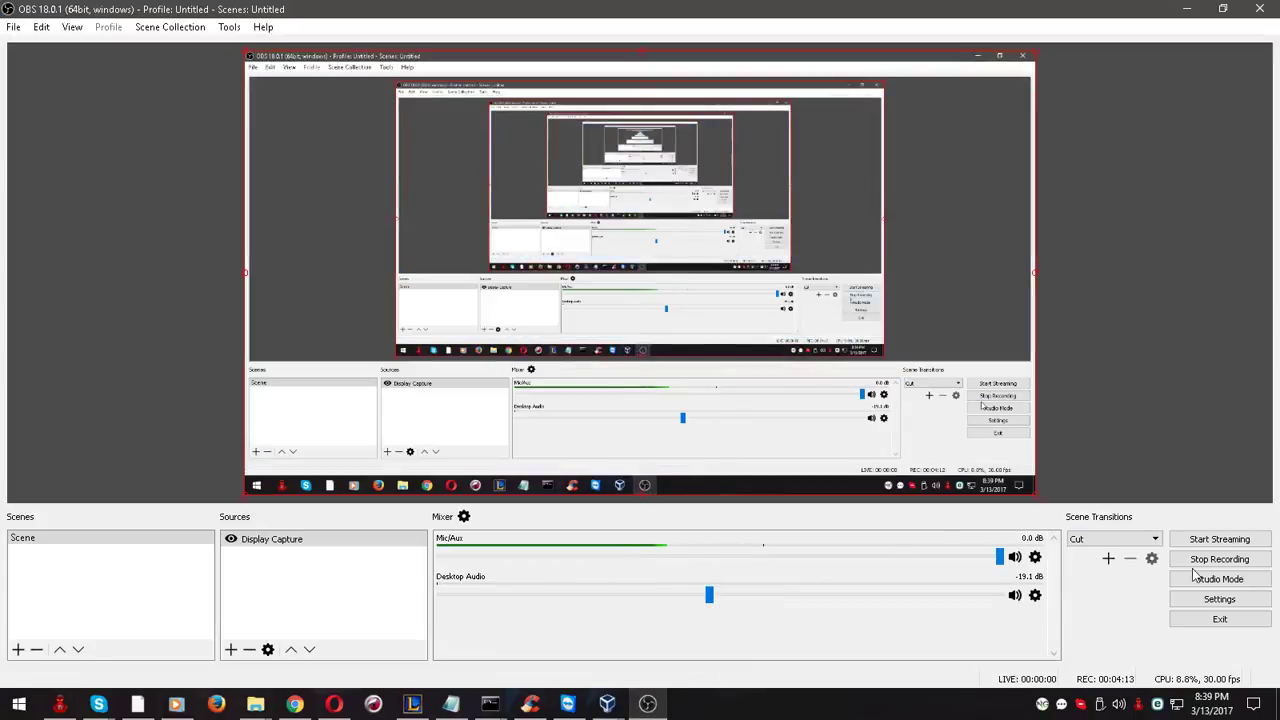